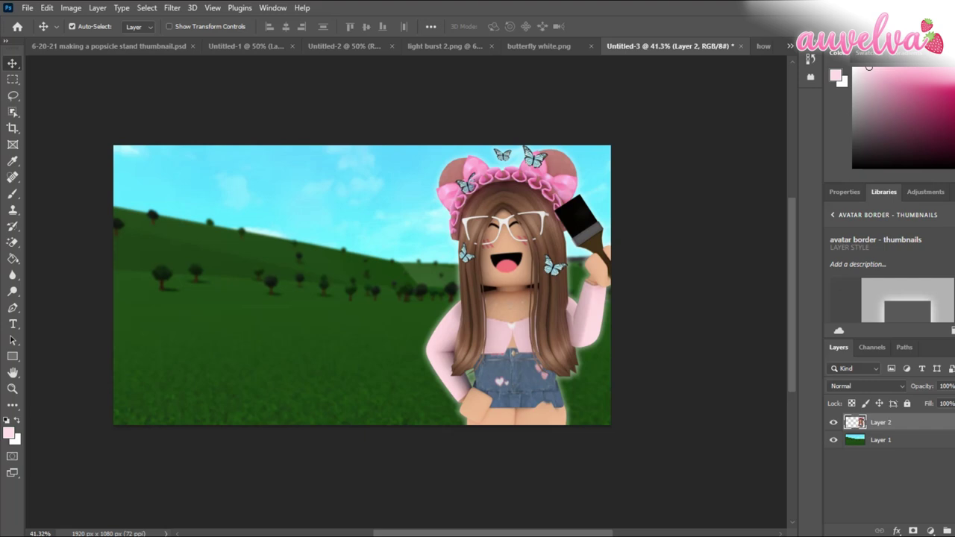
Step: Place the popsicle stand and floral bakery apartment thumbnails from the completed folder onto the background beside the avatar
key("alt+Tab")
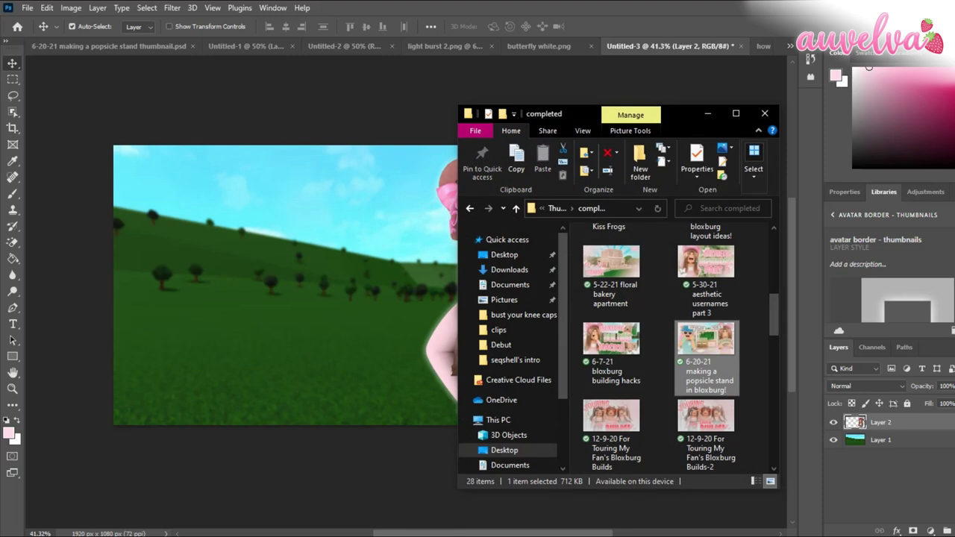
left_click(611, 276, "ctrl")
left_click_drag(611, 277, 336, 276)
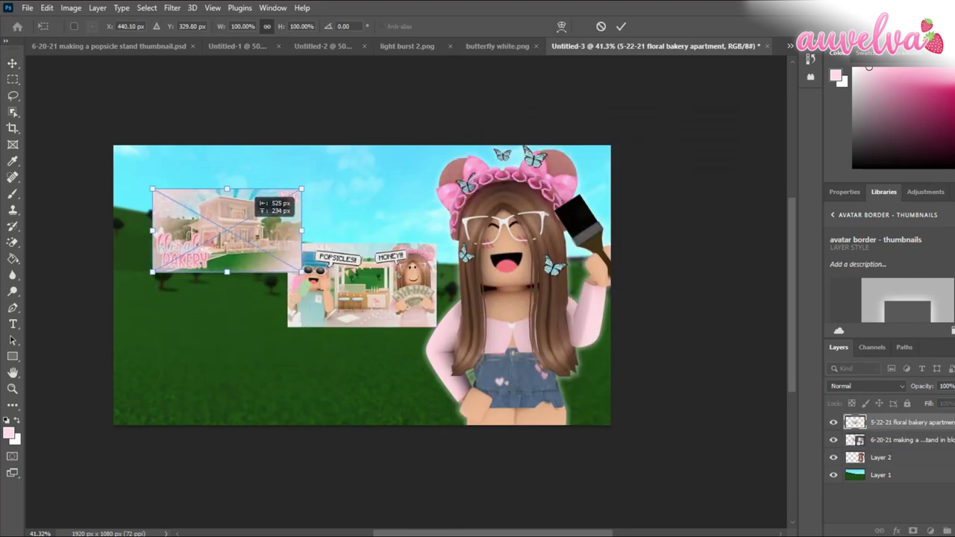
mouse_move(259, 216)
left_mouse_down()
mouse_move(268, 229)
mouse_move(242, 229)
mouse_move(255, 229)
left_mouse_up()
key("Return")
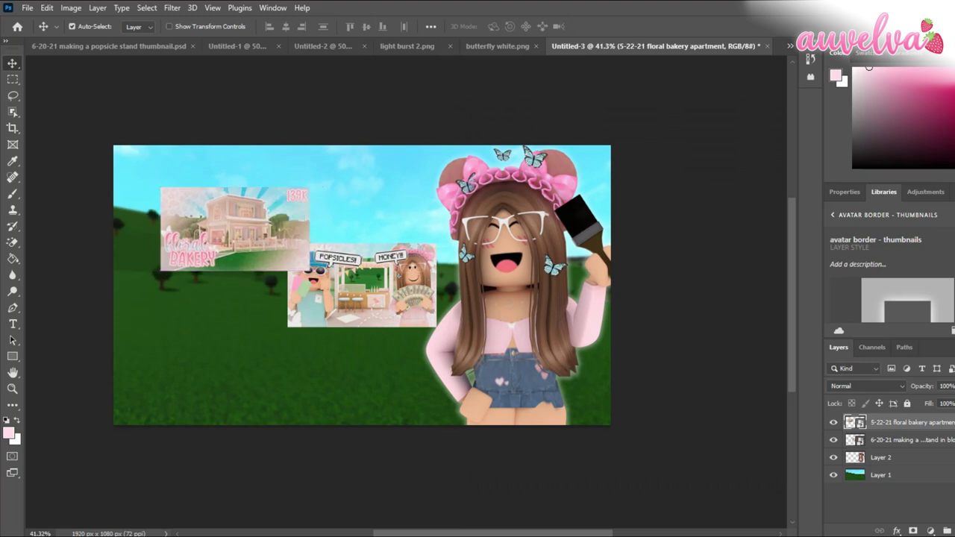
Step: Enlarge and tilt the floral bakery thumbnail, and overlap its lower-right corner with the popsicle stand thumbnail tilted the other way
key("ctrl+t")
left_click_drag(318, 180, 313, 173)
left_click_drag(306, 182, 351, 224)
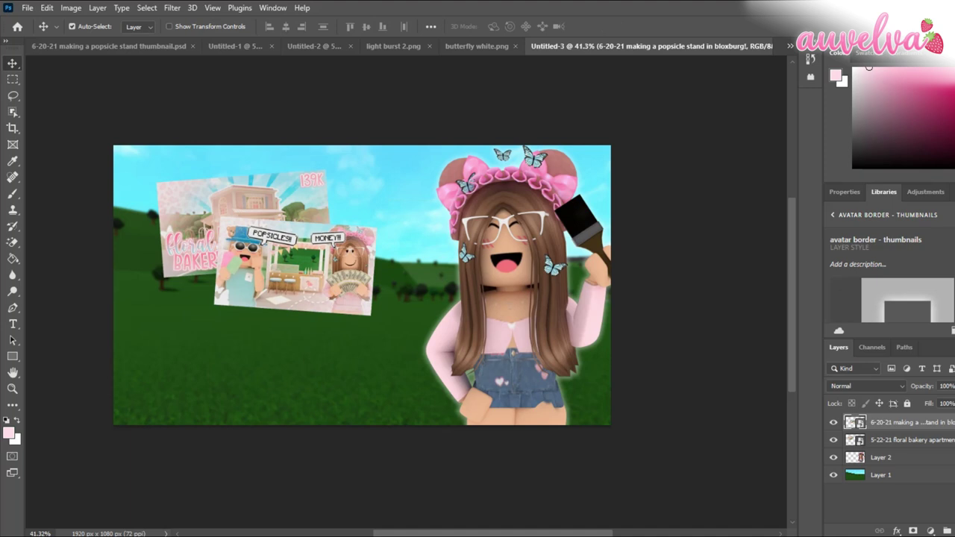
Step: Apply the saved pink border layer style "socials" from the library to both thumbnail layers
left_click(912, 440)
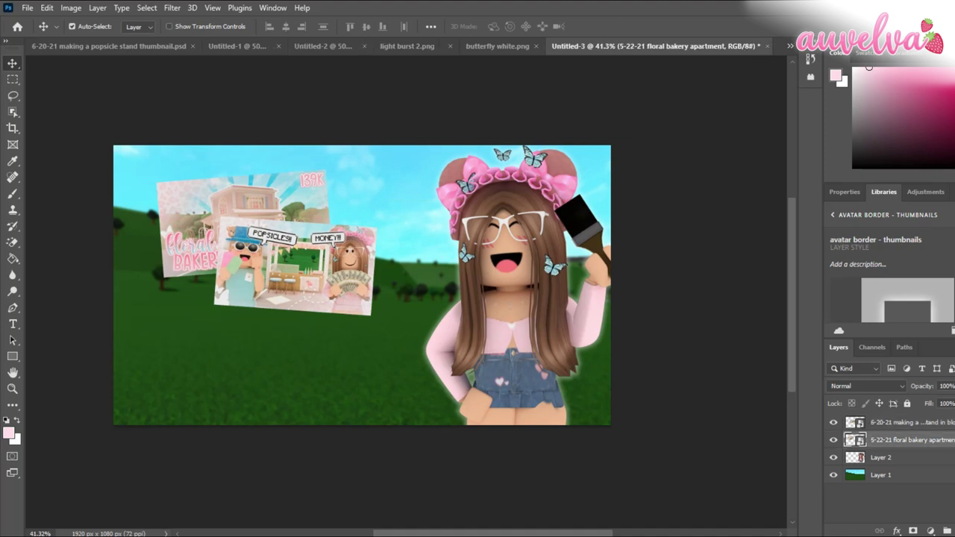
left_click(834, 215)
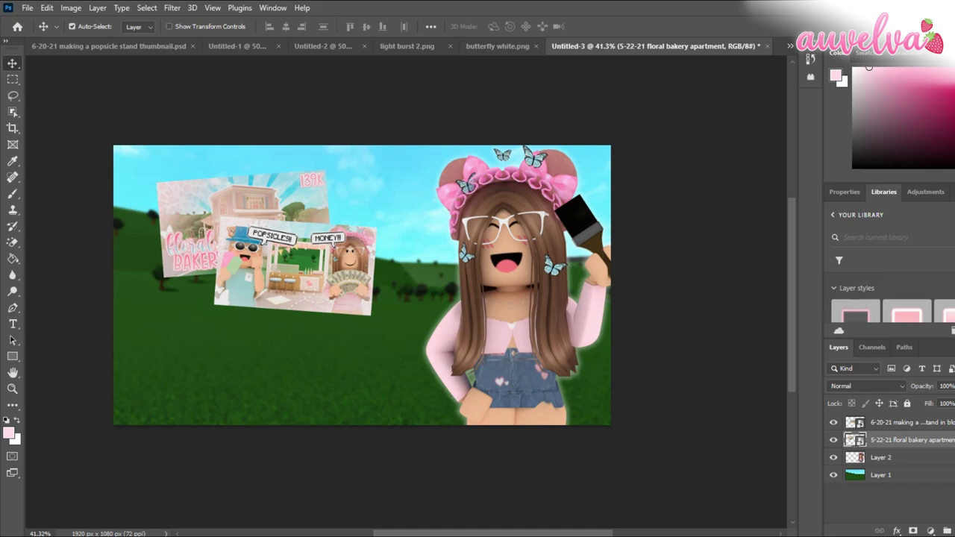
scroll(907, 297, "down", 3)
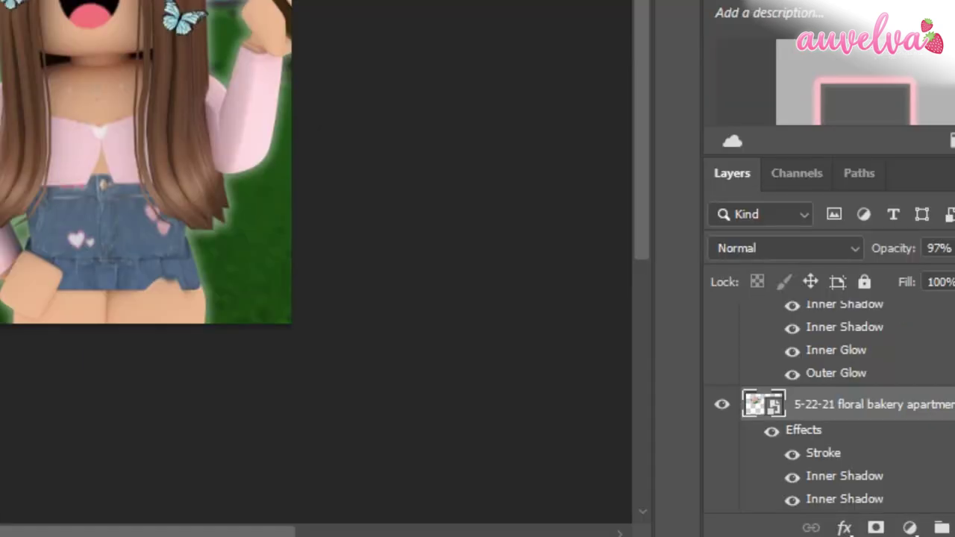
Step: Save the floral bakery layer's effects and blending options as a new library style named "border for thumbnails"
right_click(875, 405)
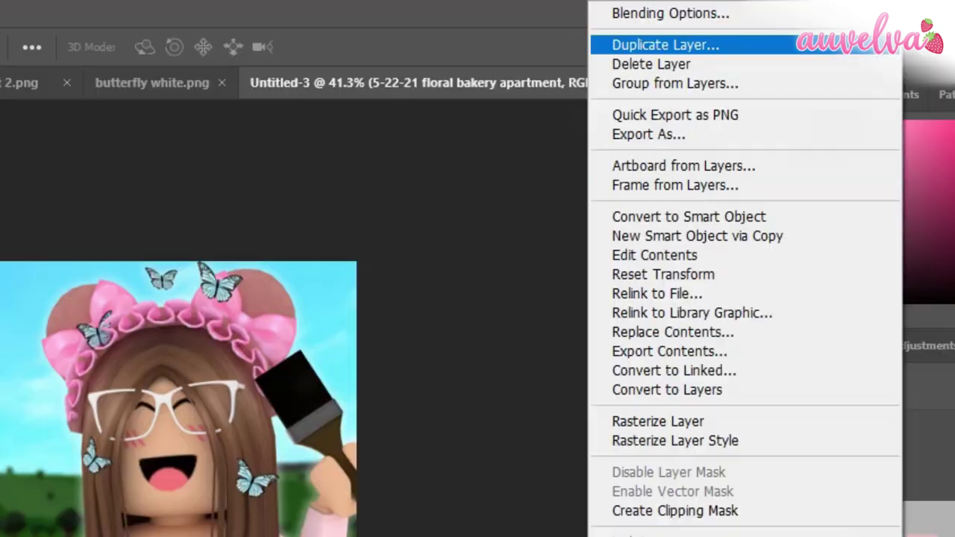
left_click(671, 13)
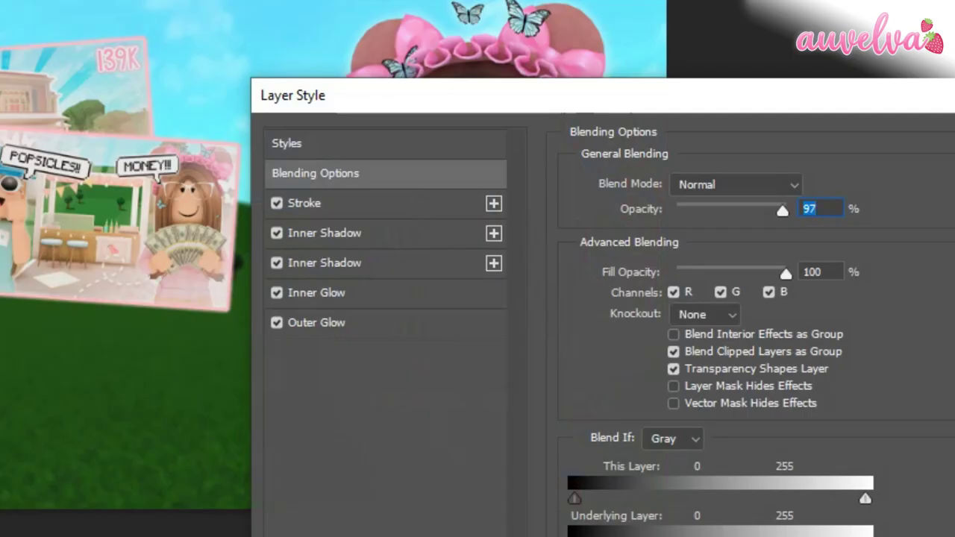
left_click(287, 143)
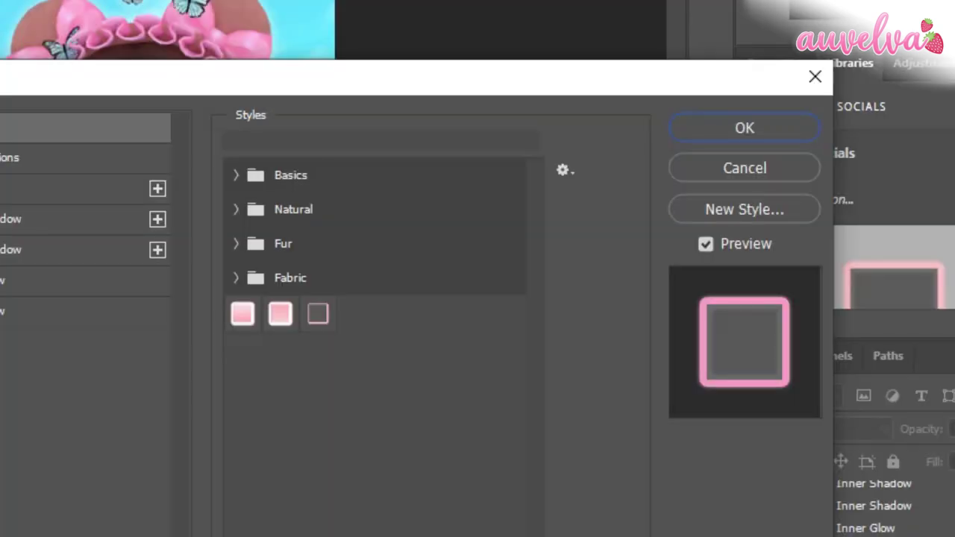
left_click(744, 209)
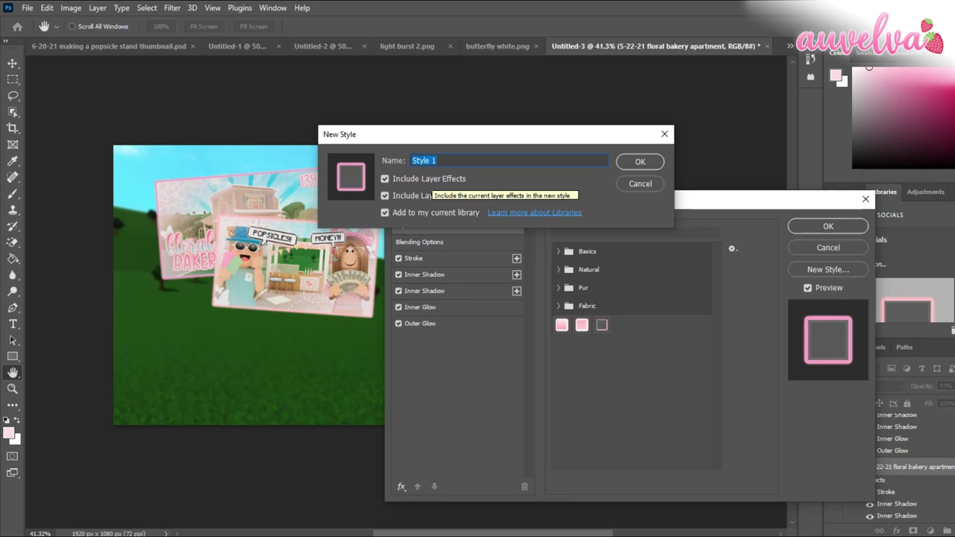
type("border for ")
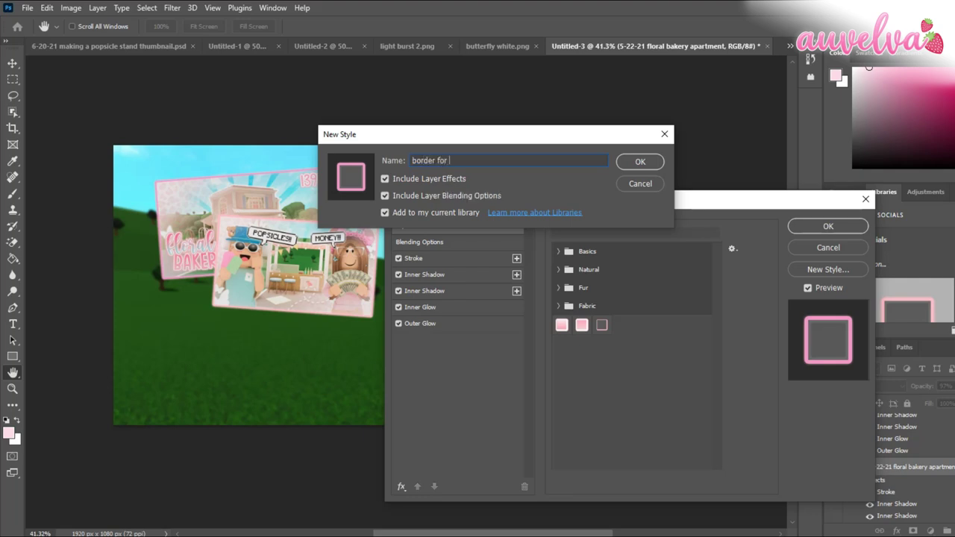
type("thumb")
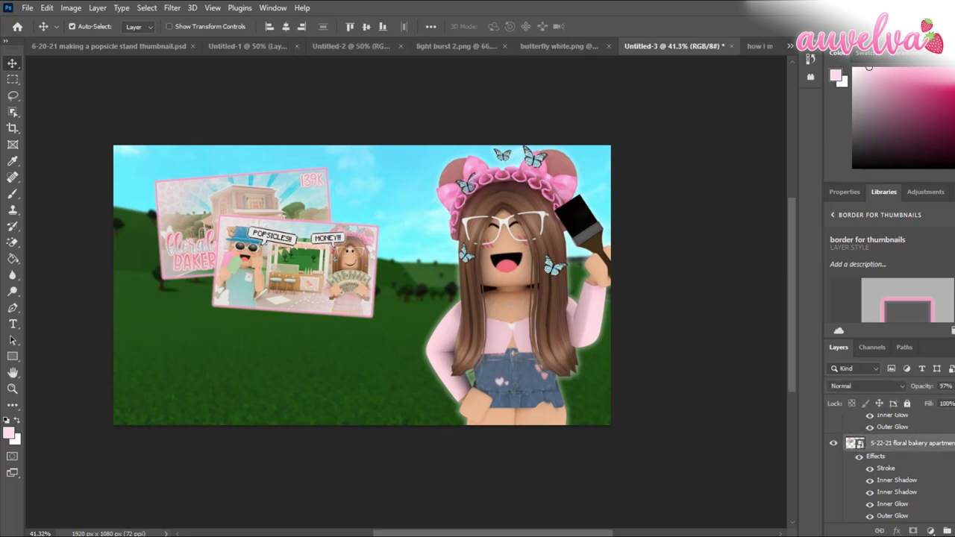
Step: Move both bordered thumbnails up against the avatar and paste the masked pink leopard-print overlays directly above the background layer
left_click_drag(338, 249, 404, 240)
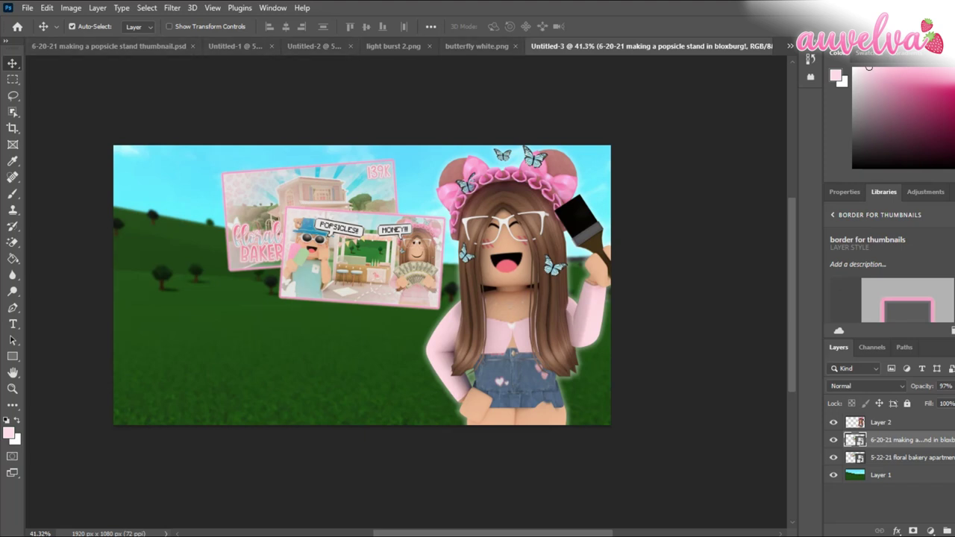
left_click(882, 475)
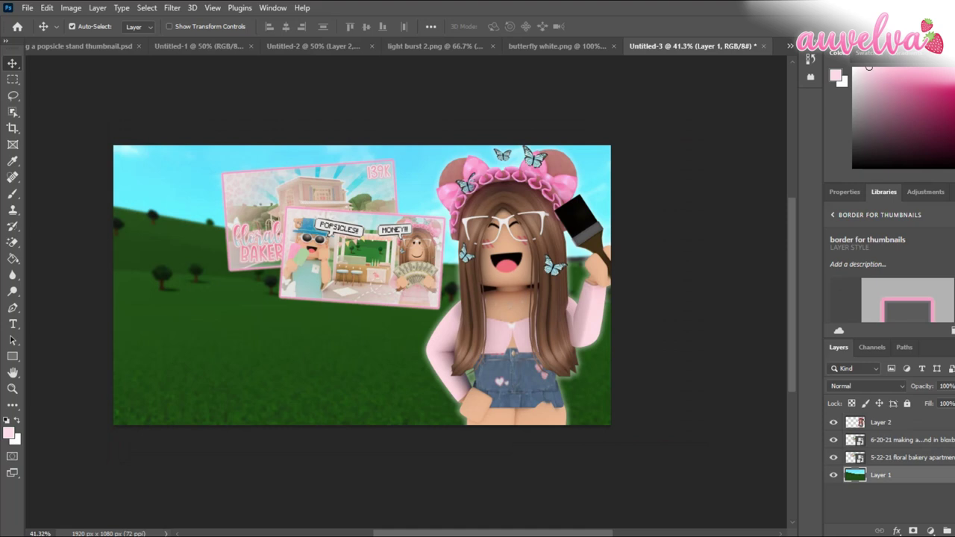
key("ctrl+v")
left_click(882, 511)
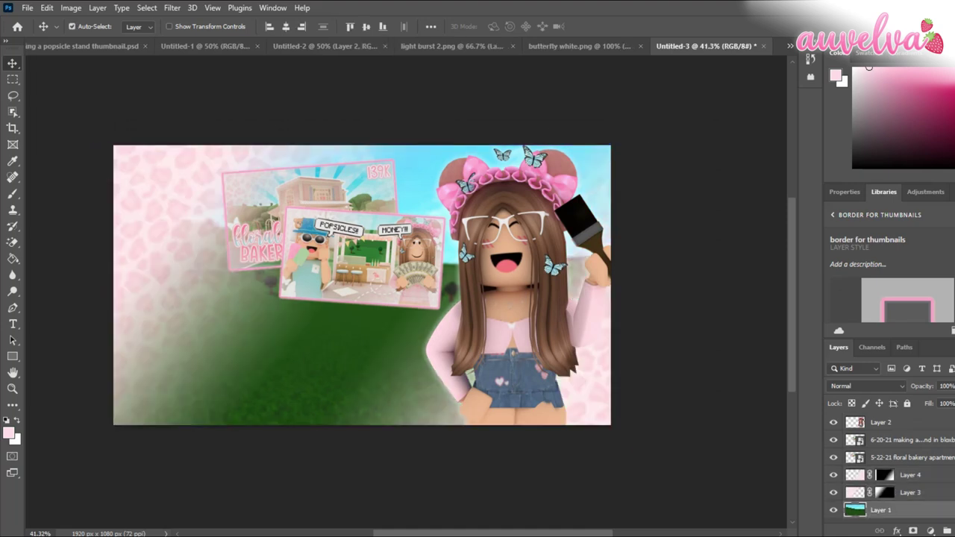
Step: Undo the accidental background move and reposition the leopard-print overlays in the upper-left and lower-right corners of the image
left_click_drag(345, 378, 326, 377)
key("ctrl+z")
left_click_drag(188, 178, 209, 154)
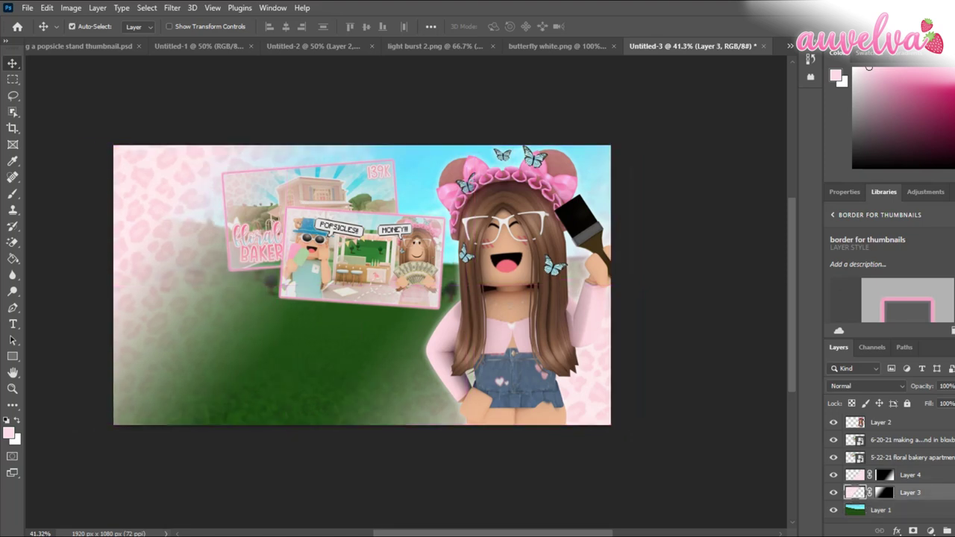
left_click_drag(585, 395, 586, 396)
left_click_drag(586, 396, 576, 394)
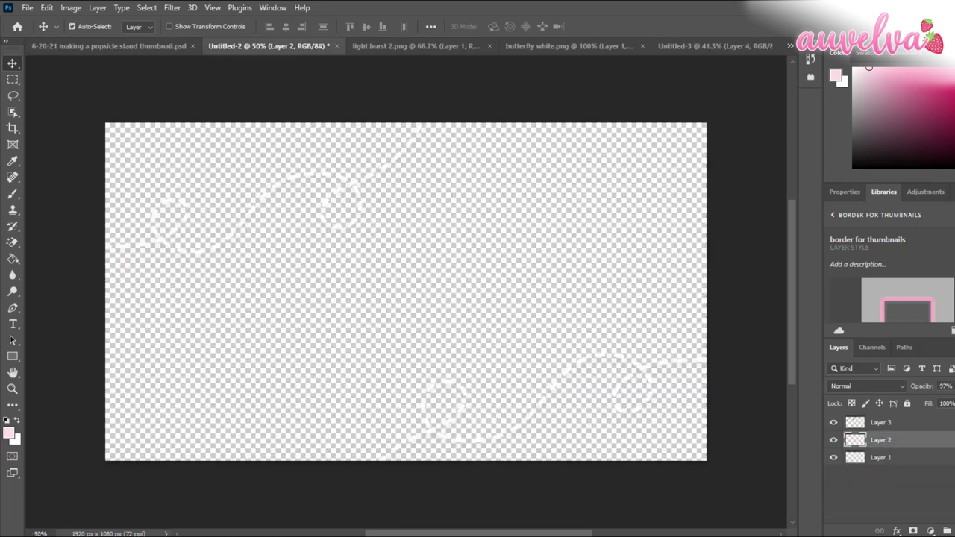
Step: Copy the white dashed swirl line from Untitled-2 into the thumbnail design and position it at the image's left edge
left_click(407, 298)
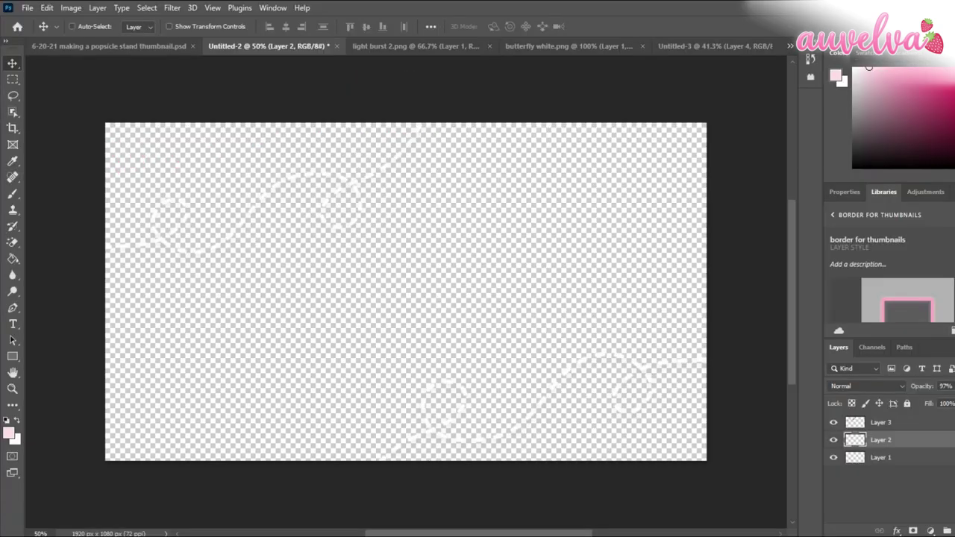
key("ctrl+Tab")
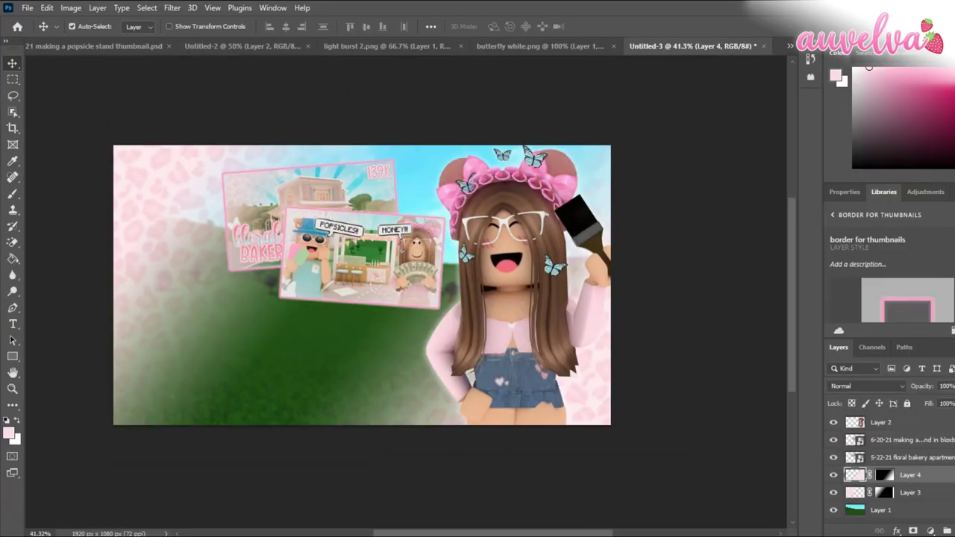
key("ctrl+v")
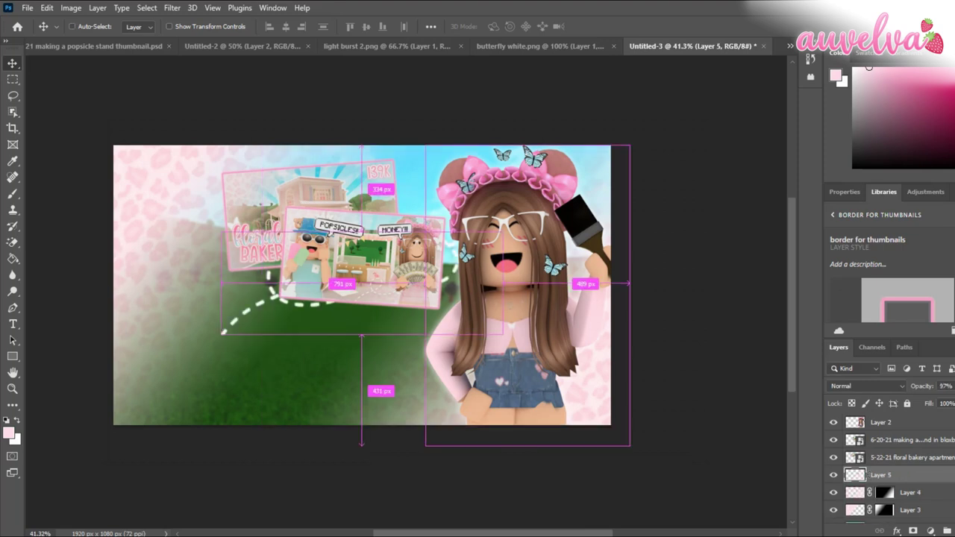
left_click_drag(276, 324, 154, 230)
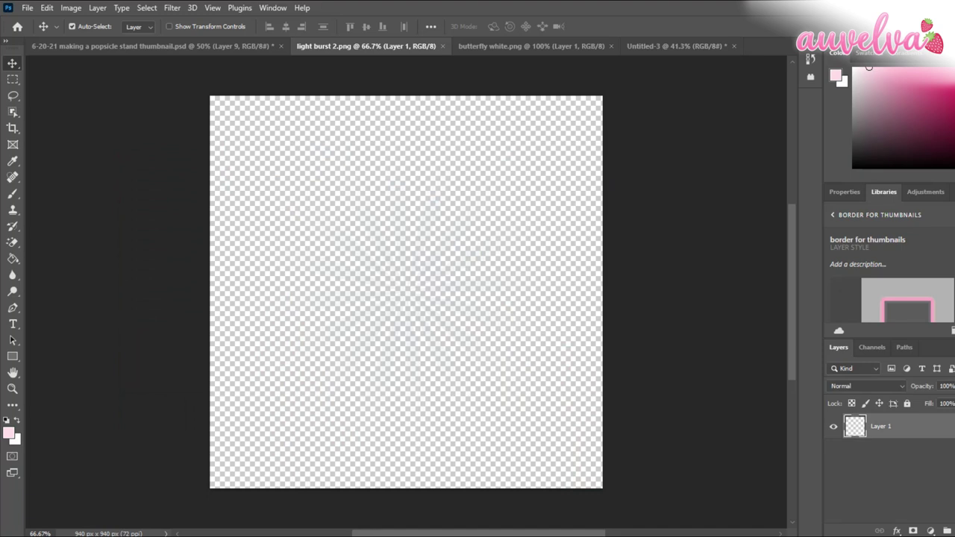
Step: Copy the light burst from light burst 2.png into Untitled-3 and place it beneath the two bordered thumbnails
key("ctrl")
left_click(406, 292, "ctrl")
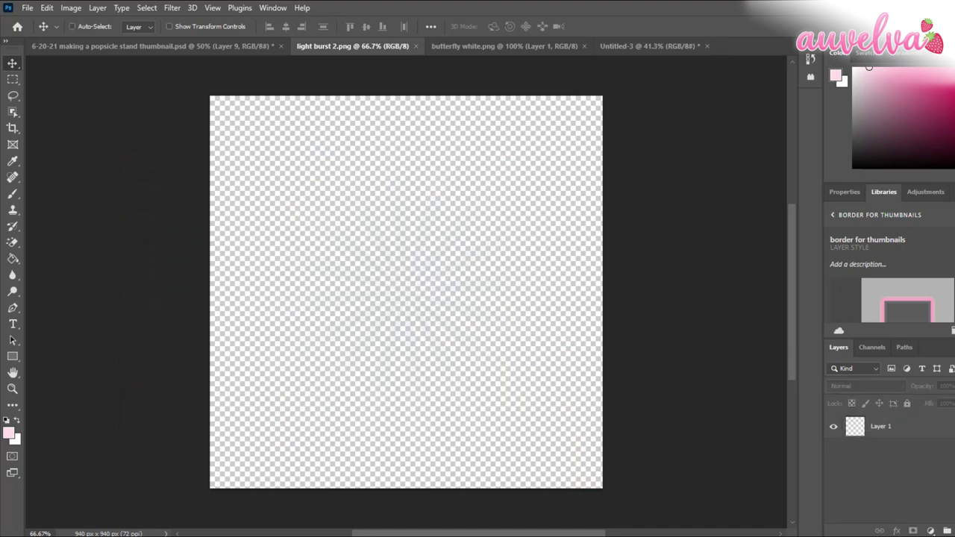
left_click(73, 26)
left_click(649, 45)
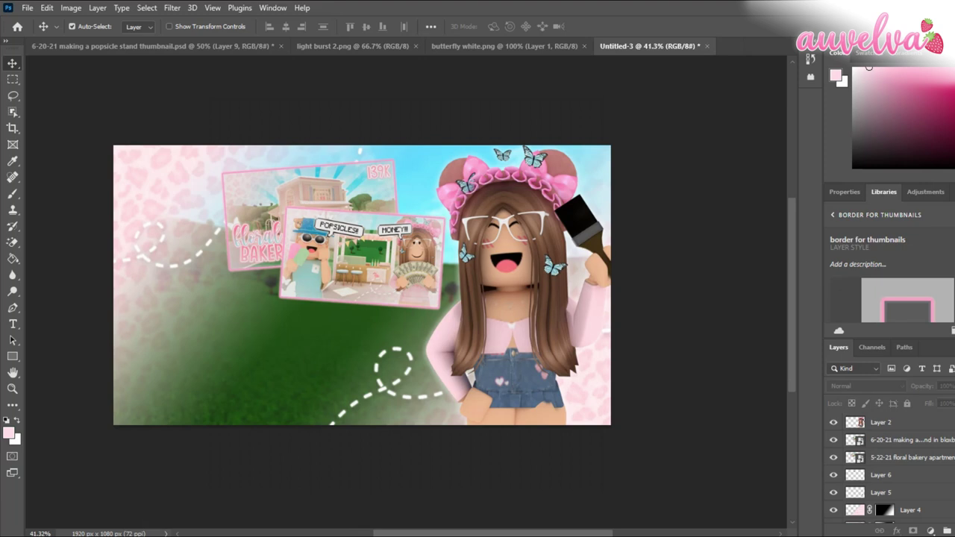
key("ctrl+v")
mouse_move(364, 322)
left_mouse_down()
mouse_move(370, 381)
mouse_move(370, 312)
left_mouse_up()
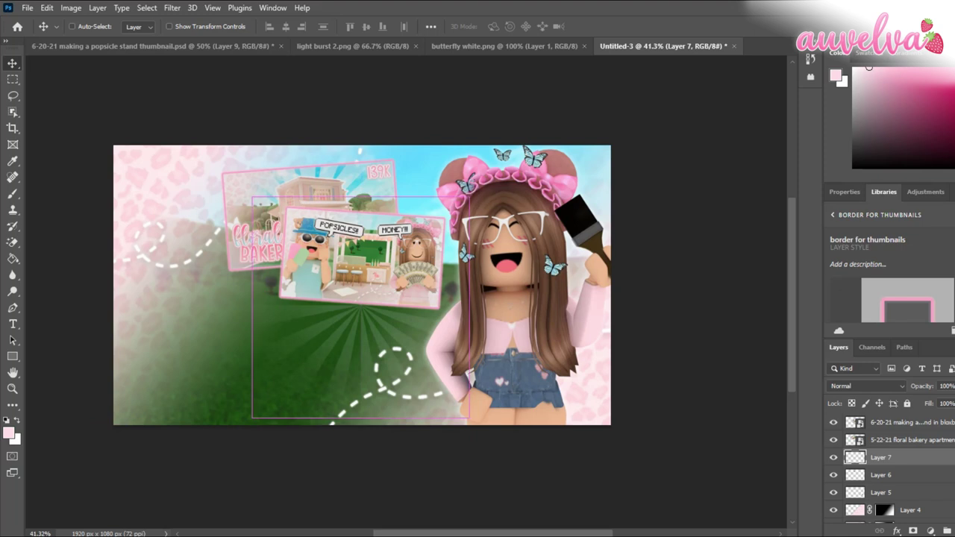
Step: Scale the light burst to about 281% so it covers the whole background, and lower its layer opacity
key("ctrl+t")
left_click_drag(360, 197, 360, 65)
left_click_drag(359, 331, 468, 318)
left_click_drag(218, 308, 108, 308)
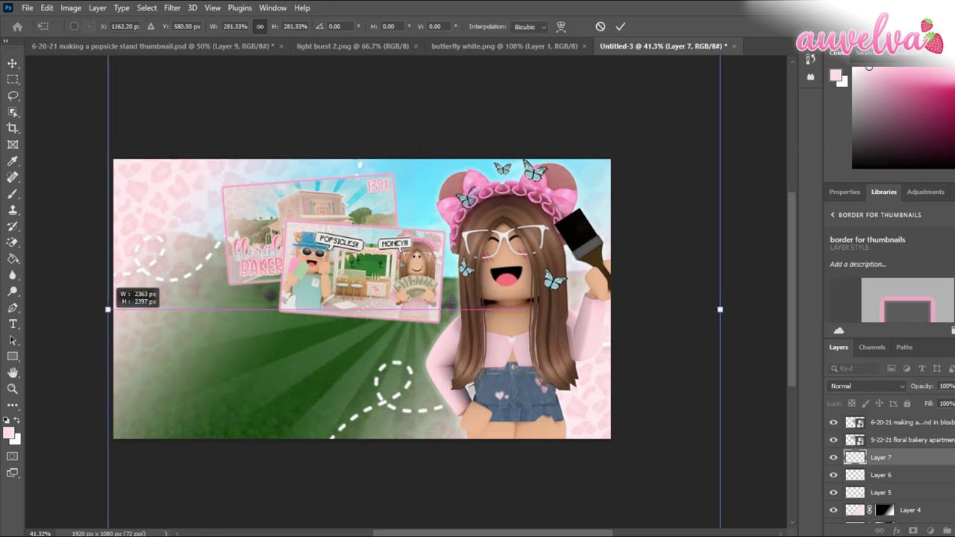
key("Return")
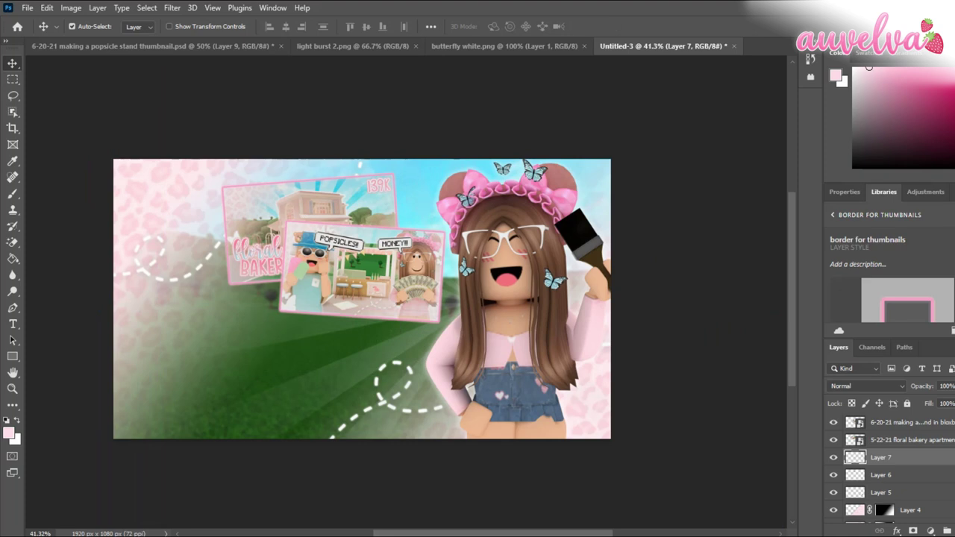
left_click(871, 209)
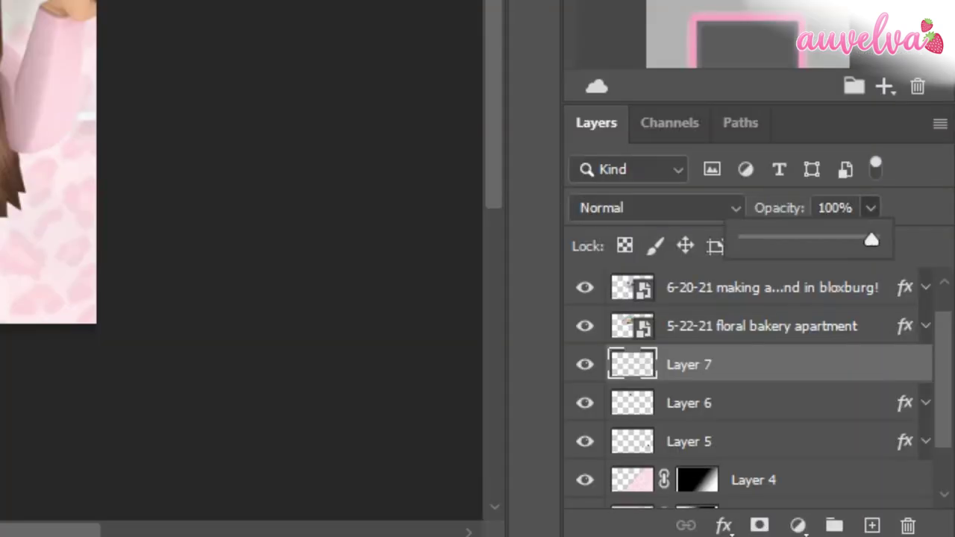
left_click_drag(872, 239, 834, 240)
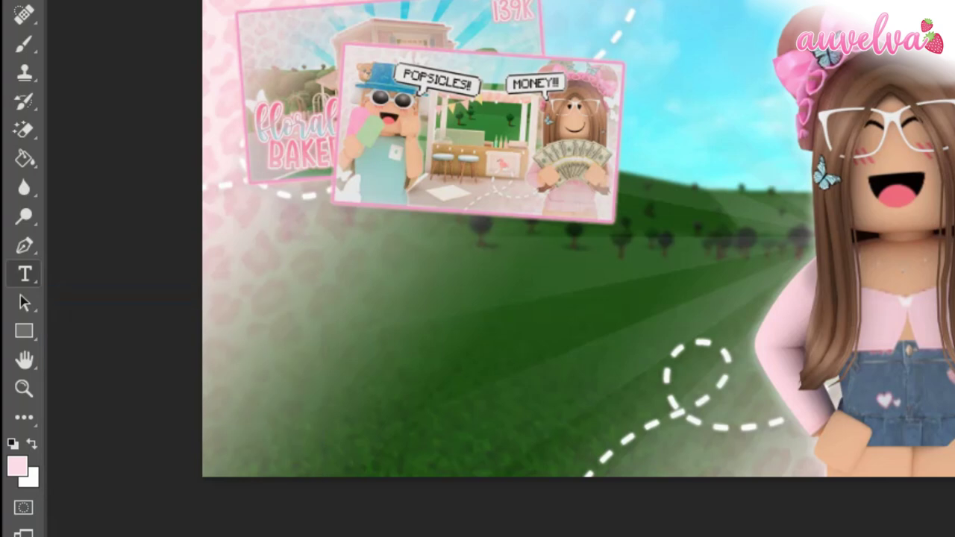
Step: Add a horizontal text layer with the placeholder Lorem Ipsum in the green area below the thumbnails
right_click(25, 274)
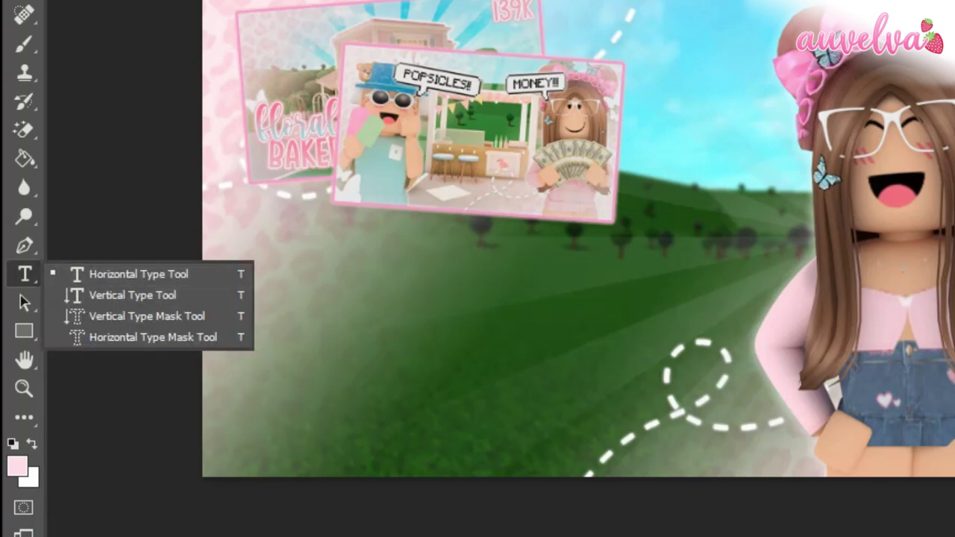
left_click(139, 274)
left_click(385, 315)
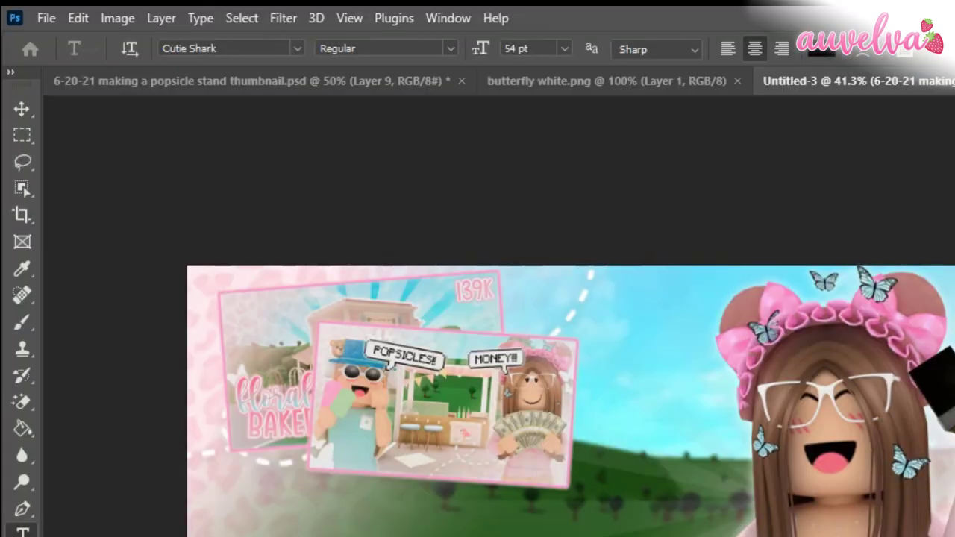
Step: Try several favourite fonts on the Lorem Ipsum text and apply a condensed all-caps one
left_click(297, 48)
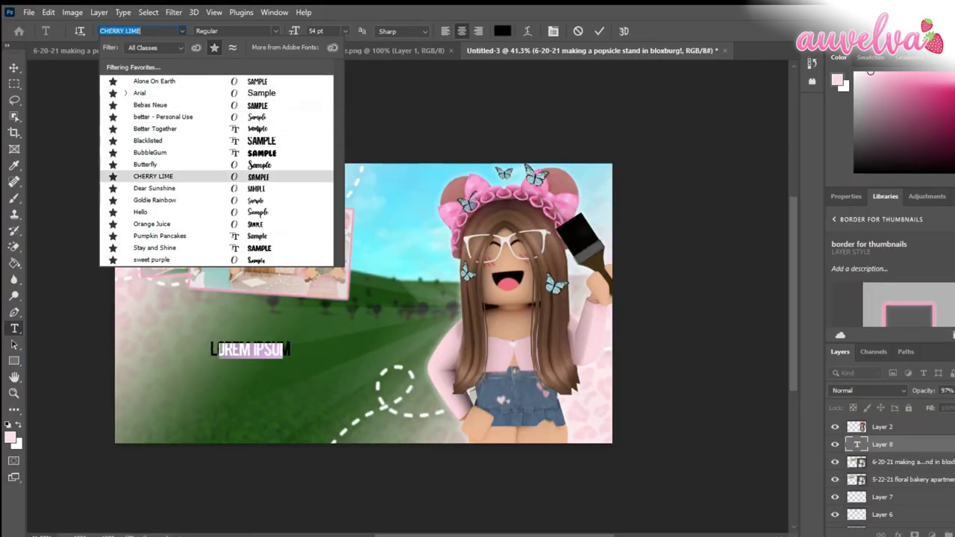
key("Up")
key("Up")
key("Up")
key("Up")
key("Up")
key("Up")
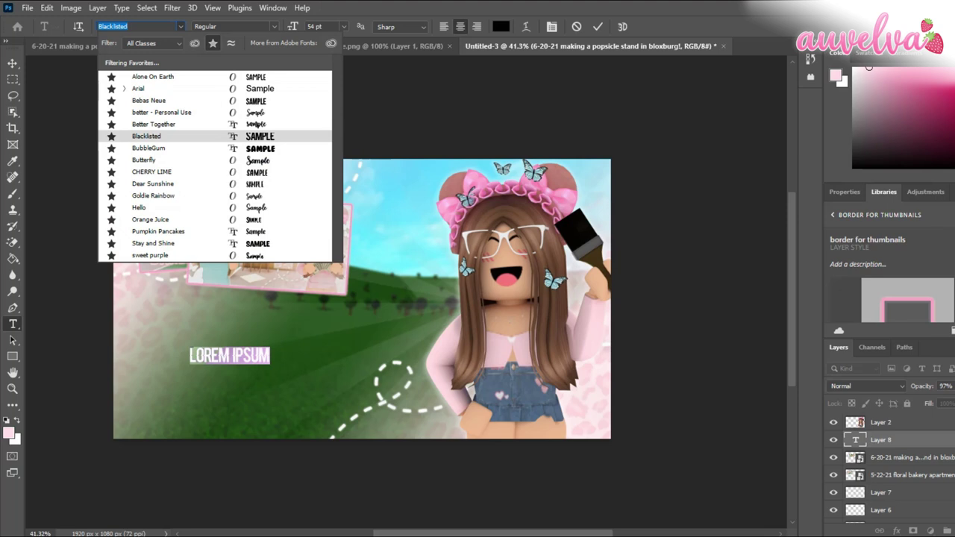
key("Down")
key("Down")
key("Down")
key("Up")
key("Return")
key("ctrl+Return")
key("v")
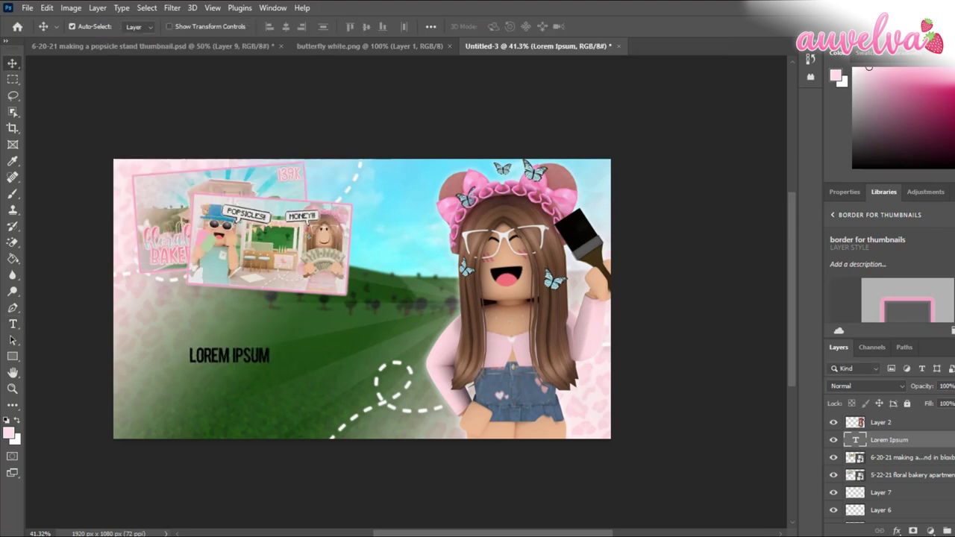
Step: Enlarge the Lorem Ipsum text so it spans the green area between the background's edge and the avatar
key("ctrl+t")
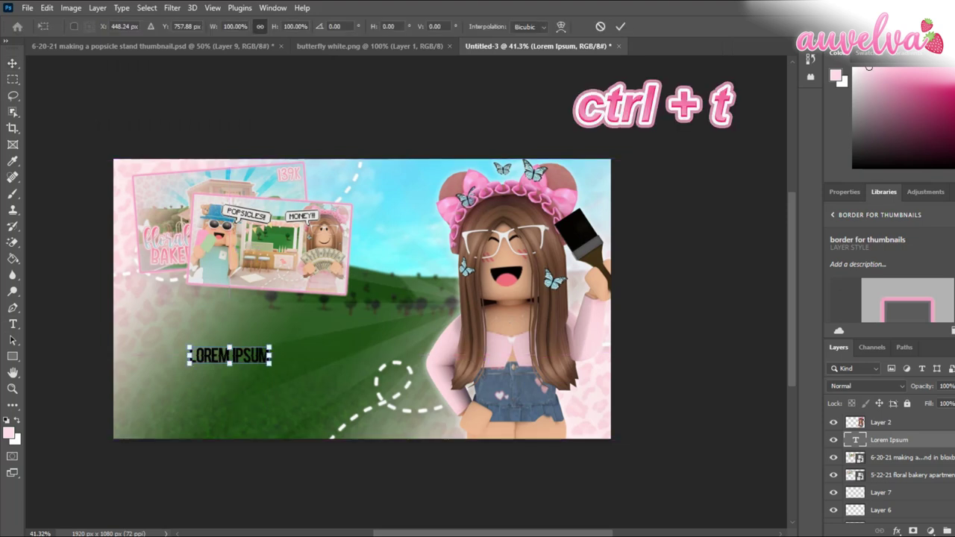
left_click_drag(269, 356, 380, 342)
key("Return")
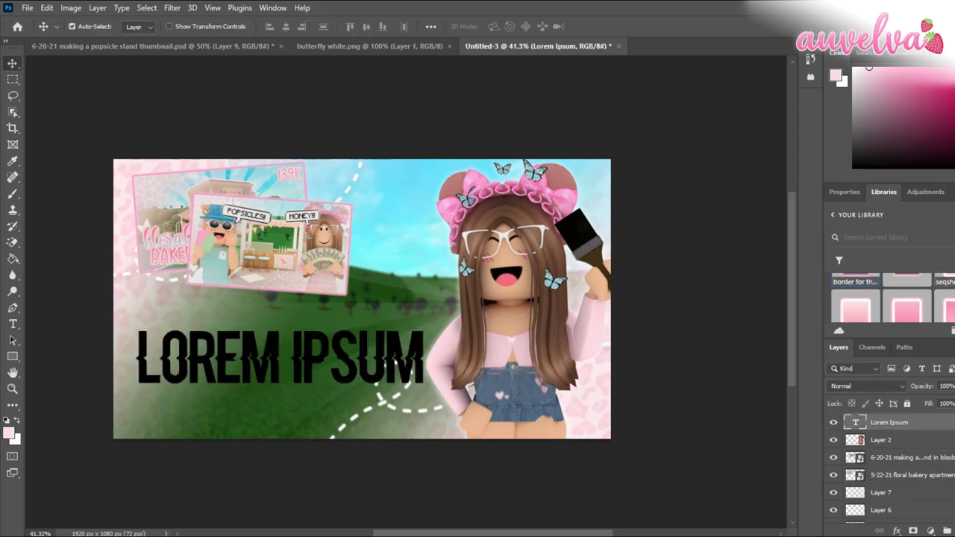
Step: Apply the saved "watermelon with glow" layer style to the Lorem Ipsum text
left_click(907, 291)
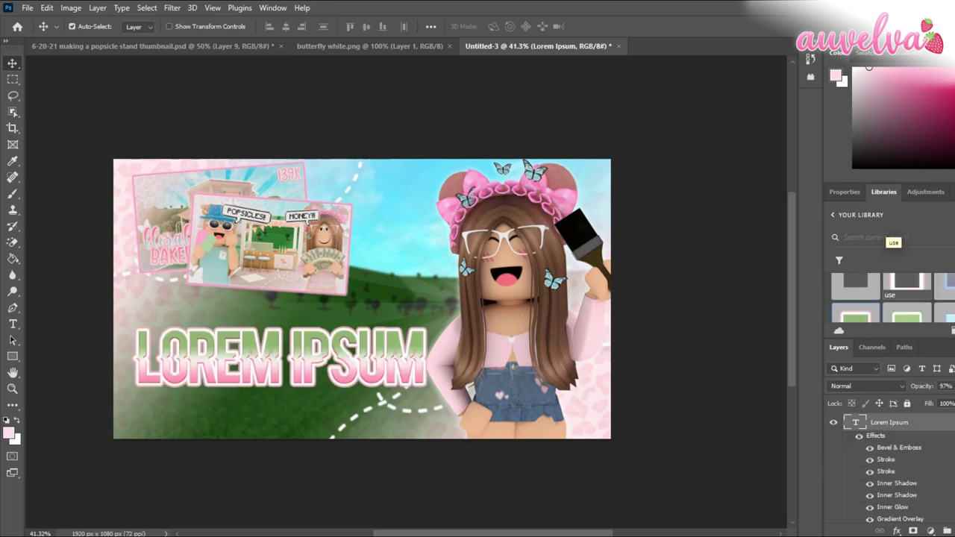
scroll(907, 295, "down", 2)
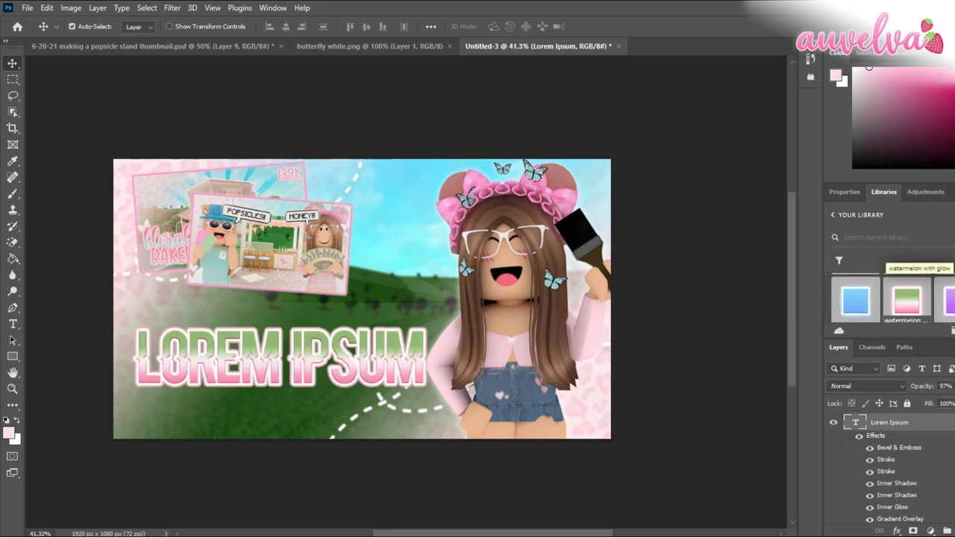
double_click(907, 297)
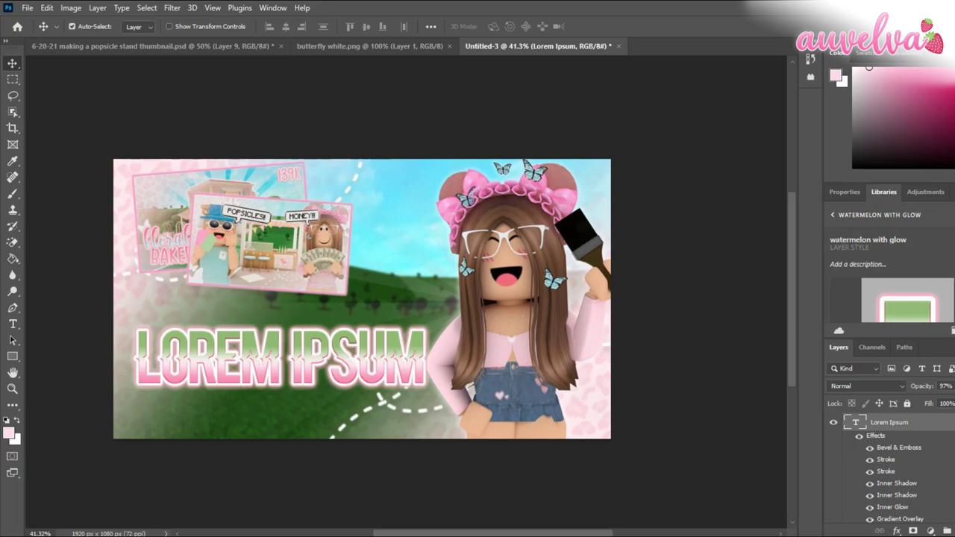
Step: Open the Lorem Ipsum text's layer style settings and examine its Bevel & Emboss and both Stroke effects
left_click(953, 422)
right_click(915, 423)
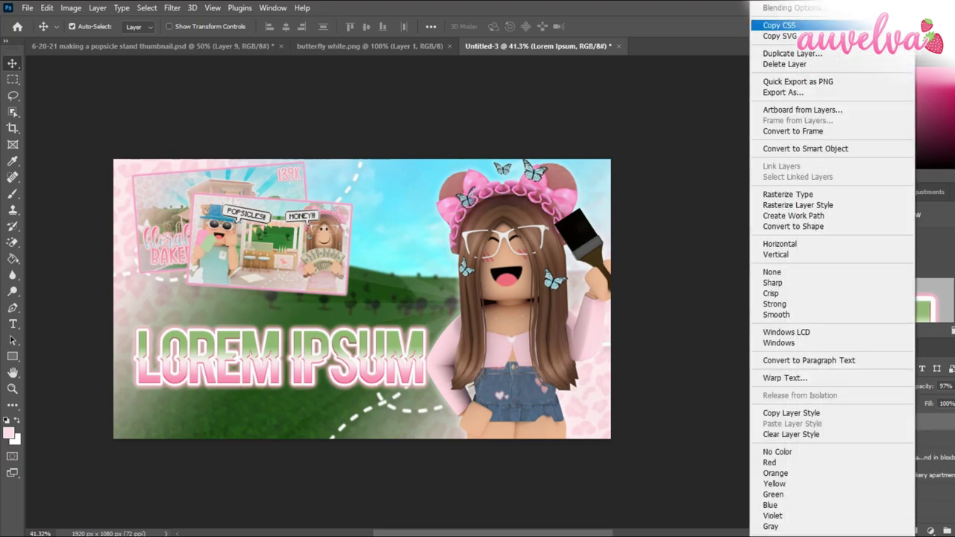
left_click(791, 7)
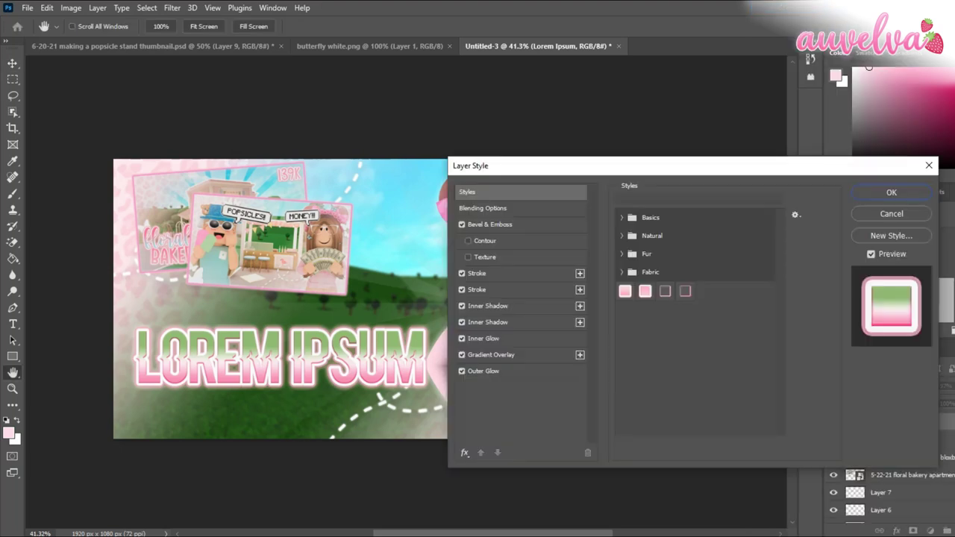
left_click(490, 224)
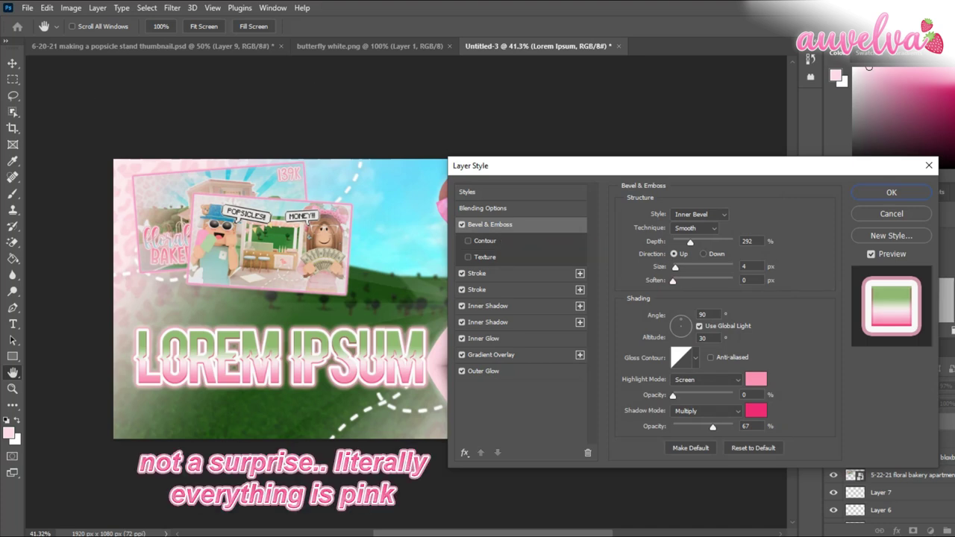
left_click(478, 274)
left_click(477, 290)
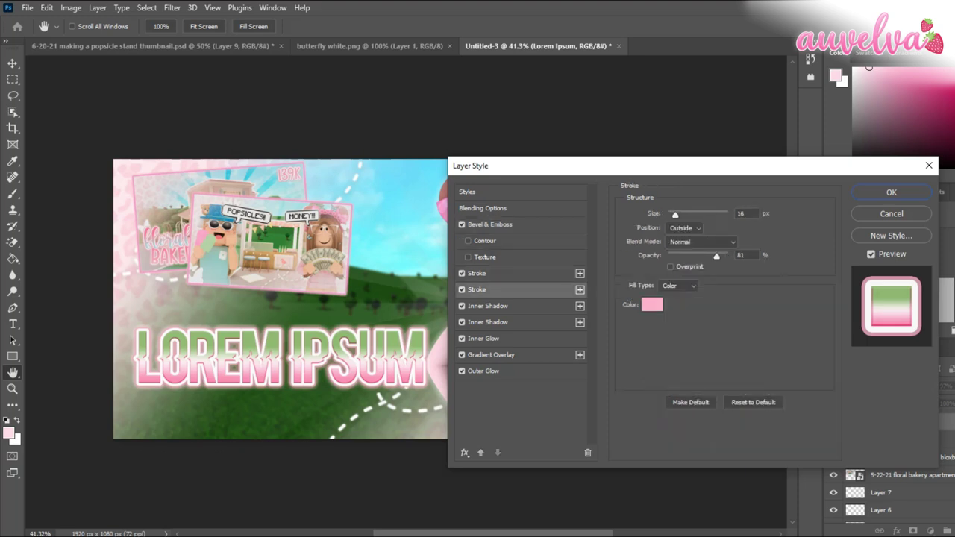
left_click(478, 273)
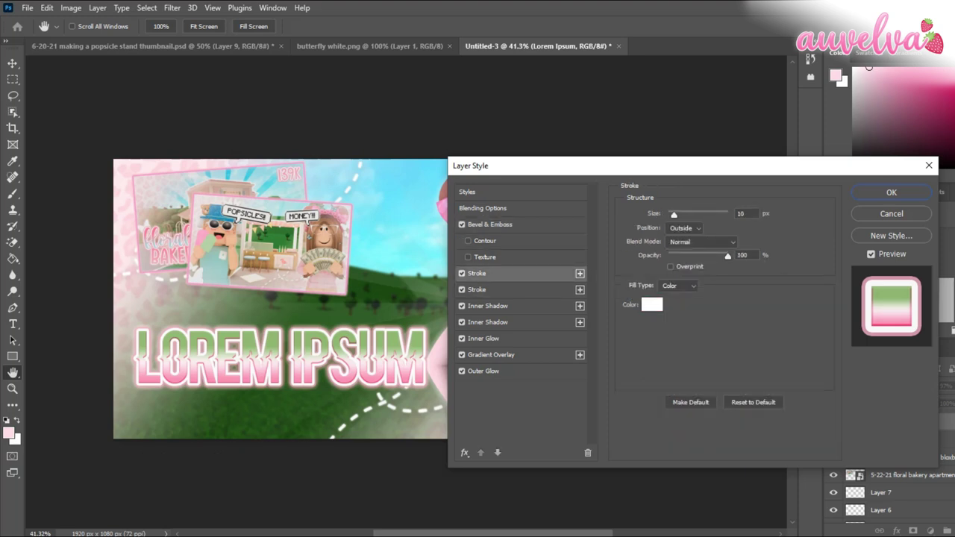
left_click(478, 290)
Step: Examine the text style's two Inner Shadows, Inner Glow, Gradient Overlay and Outer Glow settings
left_click(488, 306)
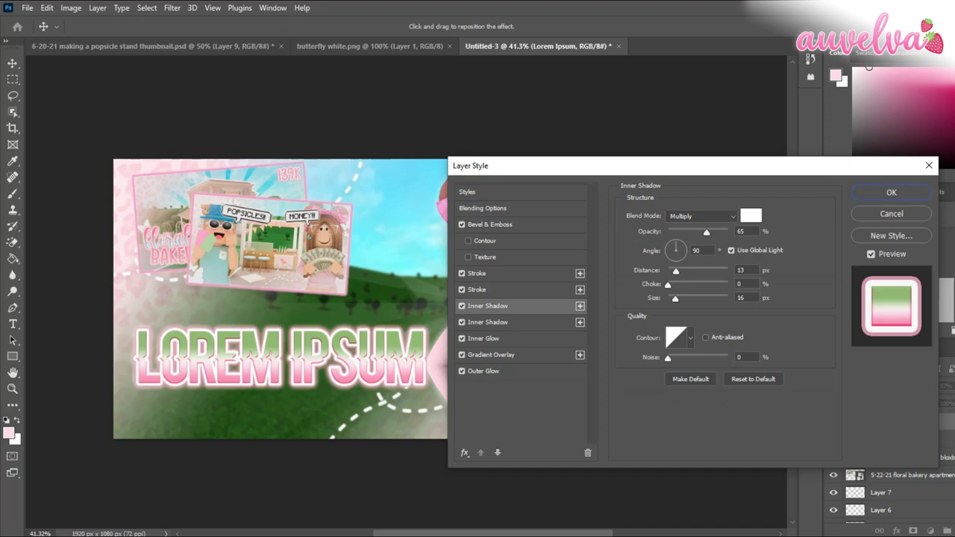
left_click(487, 322)
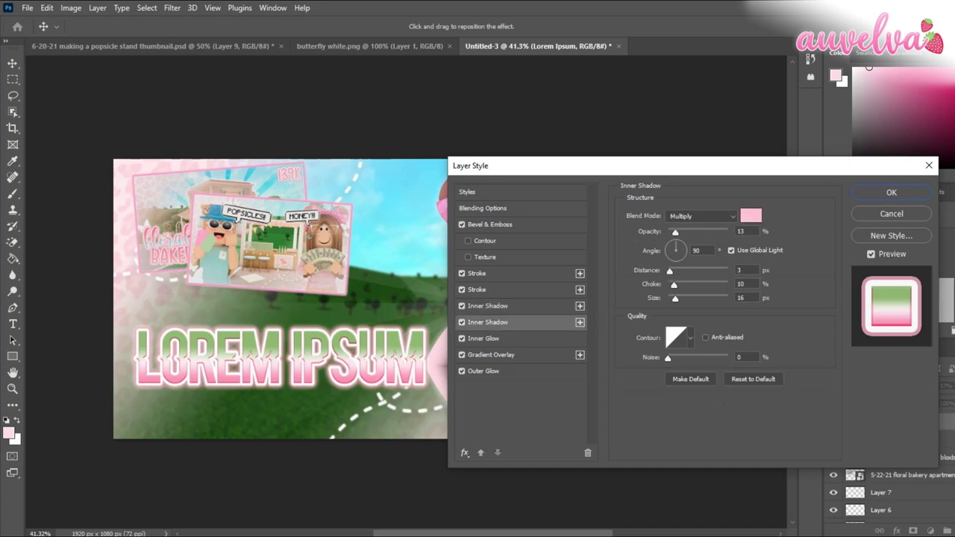
left_click(483, 338)
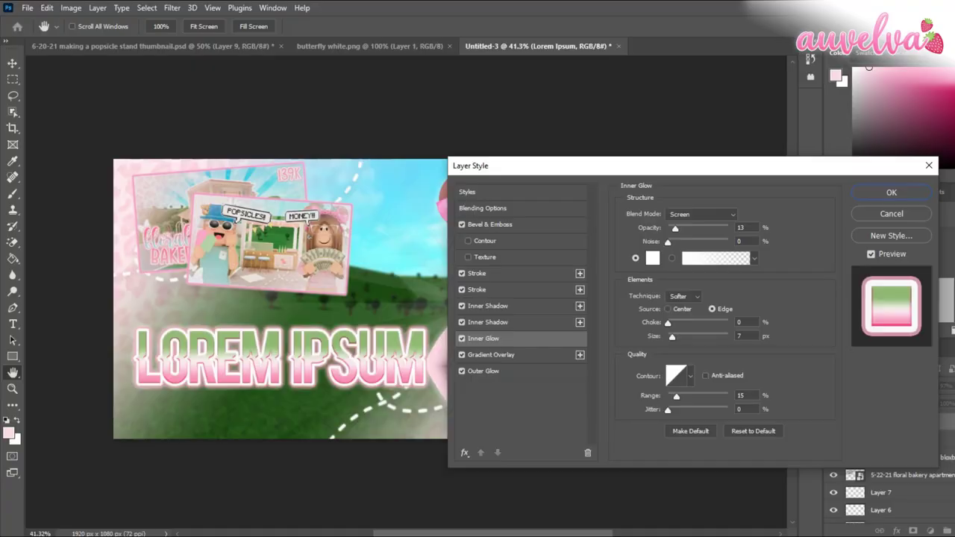
left_click(491, 355)
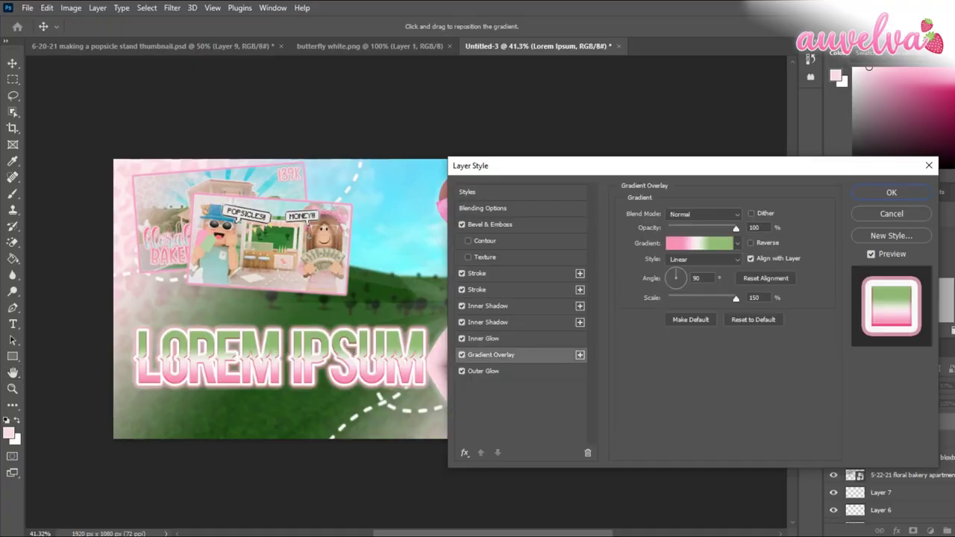
left_click(484, 371)
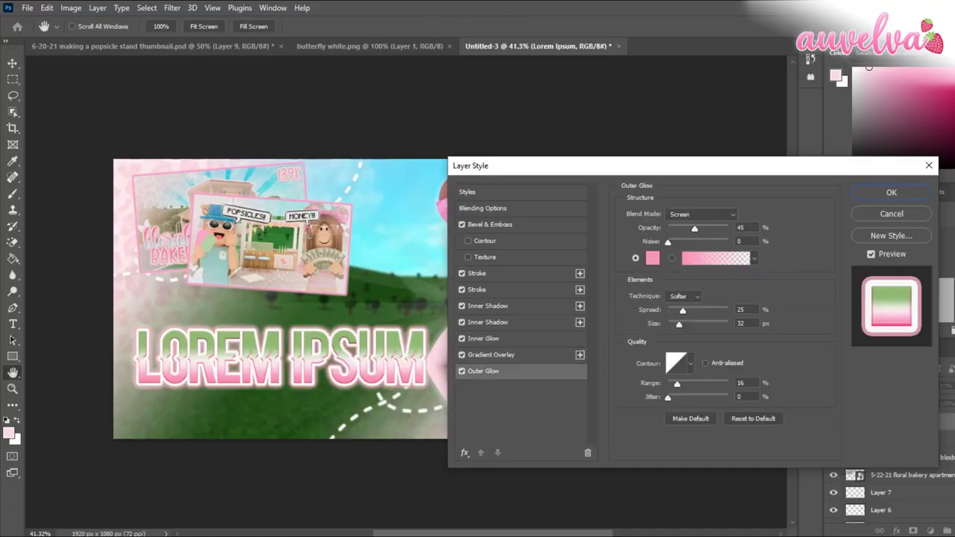
Step: Review the effects again from Gradient Overlay back to the Strokes, and close the layer style settings
left_click(491, 355)
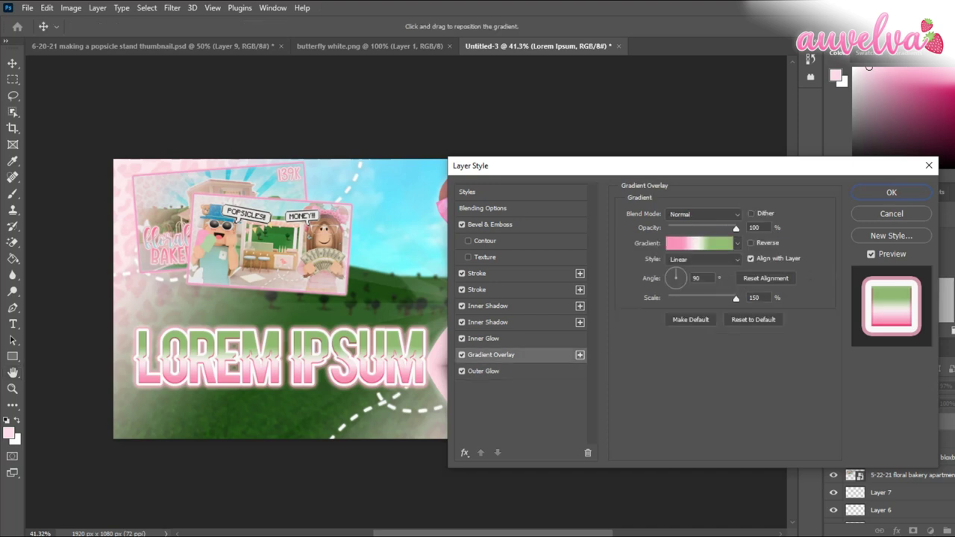
left_click(483, 339)
left_click(488, 323)
left_click(488, 306)
key("Up")
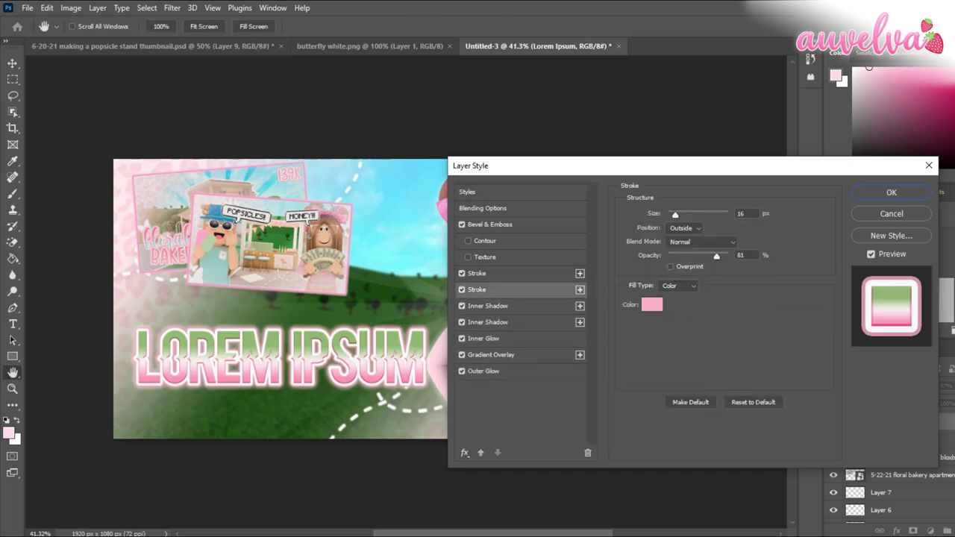
key("Up")
key("Return")
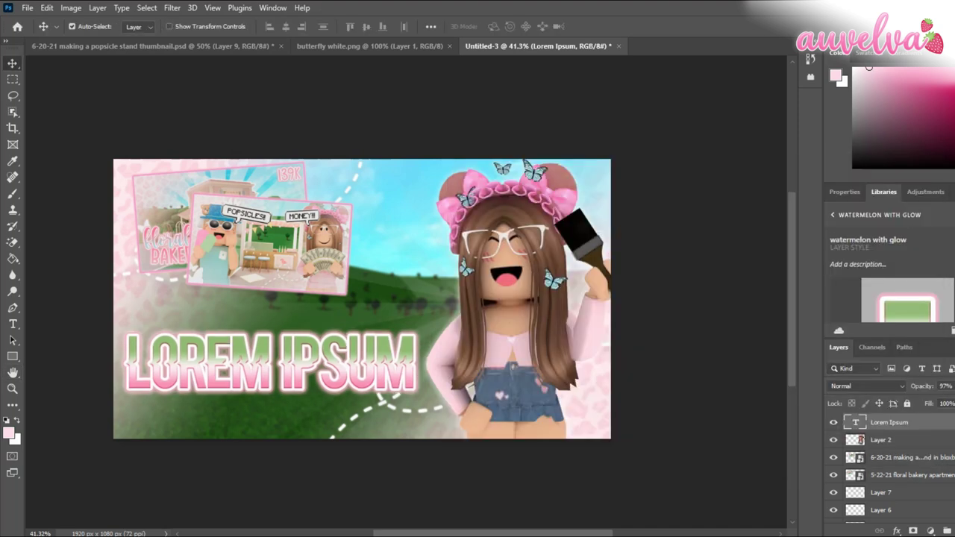
Step: Nudge the Lorem Ipsum text slightly into place and replace its wording with MAKE
left_click_drag(365, 340, 367, 339)
key("Return")
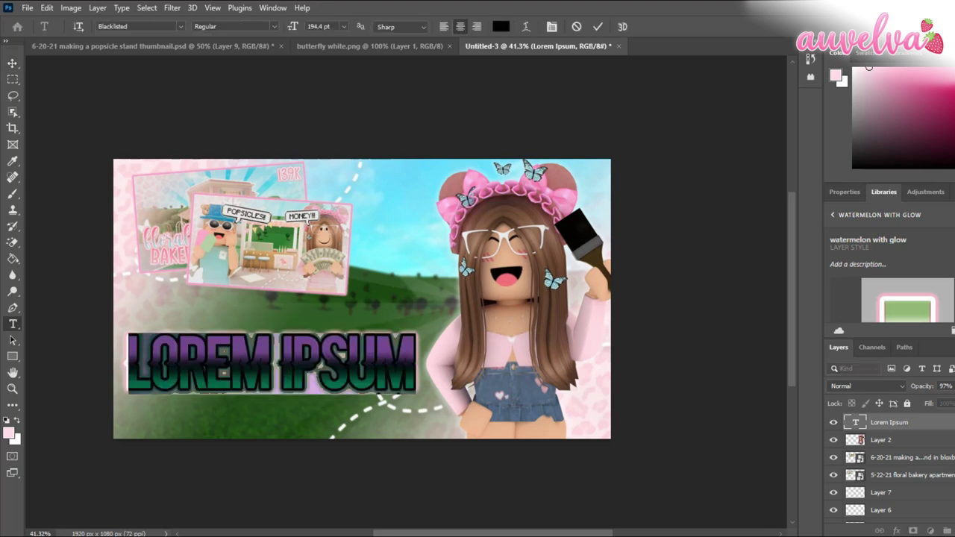
type("MAKK")
key("BackSpace")
type("E")
key("ctrl+Return")
Step: Duplicate the MAKE text above the original and turn the copy into HOW I in the CHERRY LIME font
left_click_drag(273, 364, 364, 300)
key("ctrl+j")
double_click(364, 300)
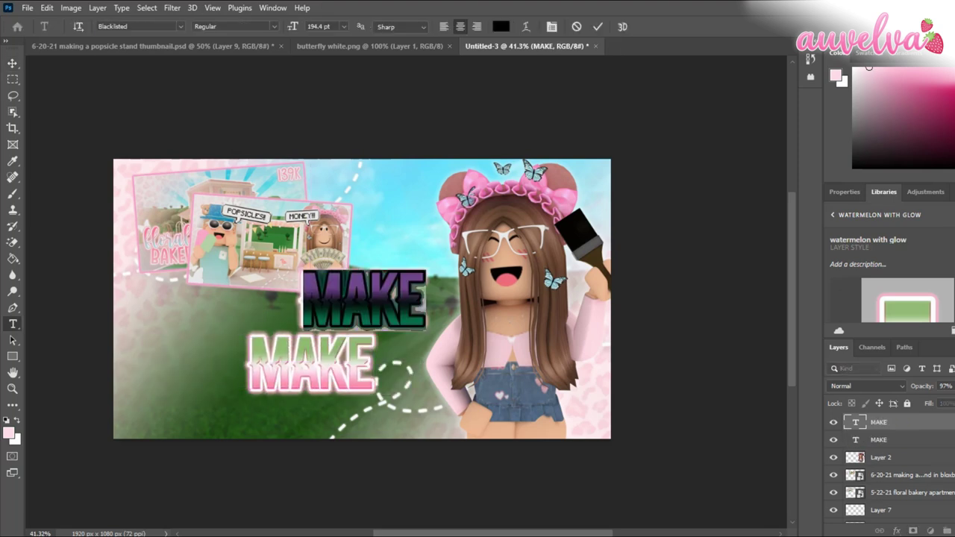
left_click(180, 27)
key("Up")
key("Return")
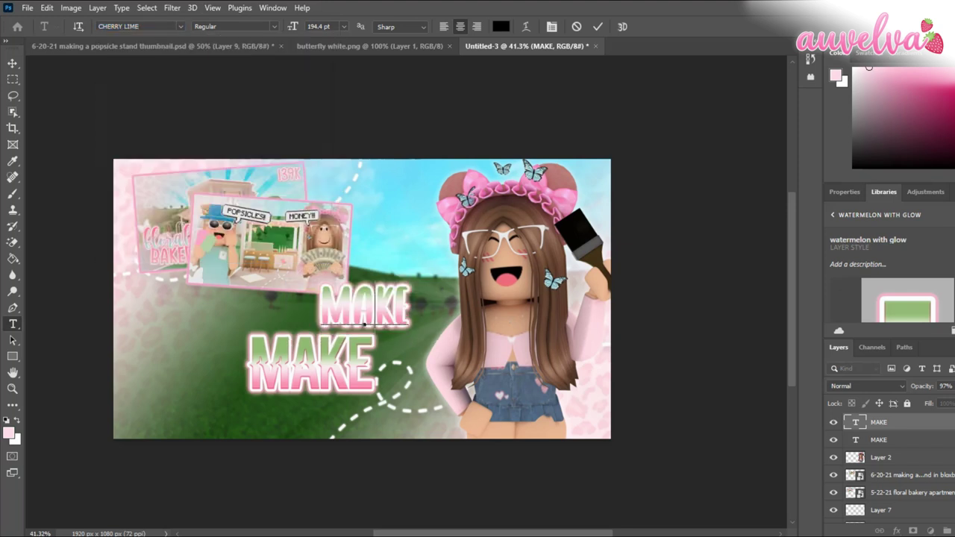
left_click(13, 63)
Step: Apply a glowing pink library style to HOW I and move it up-left of MAKE, below the bordered thumbnails
left_click(833, 215)
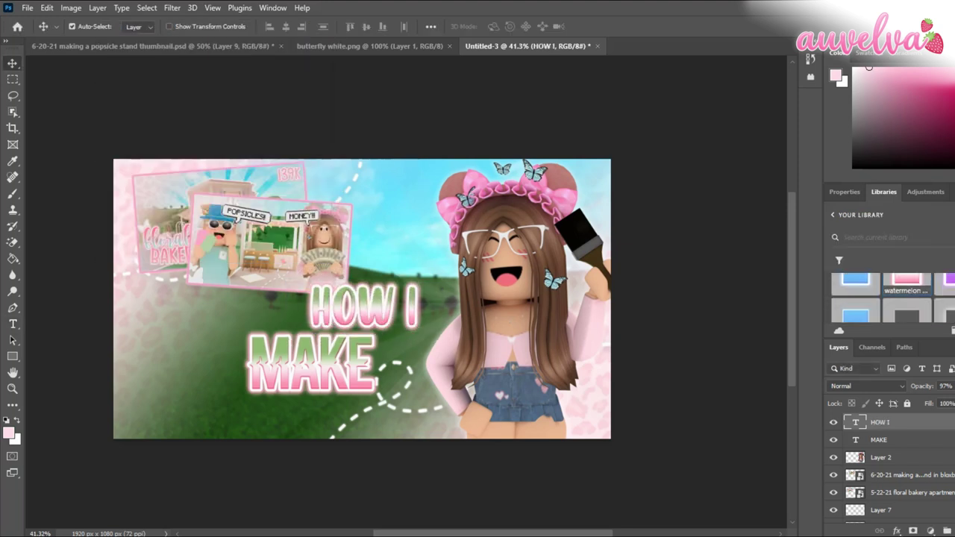
left_click_drag(915, 183, 915, 156)
left_click_drag(905, 338, 904, 383)
scroll(901, 347, "down", 3)
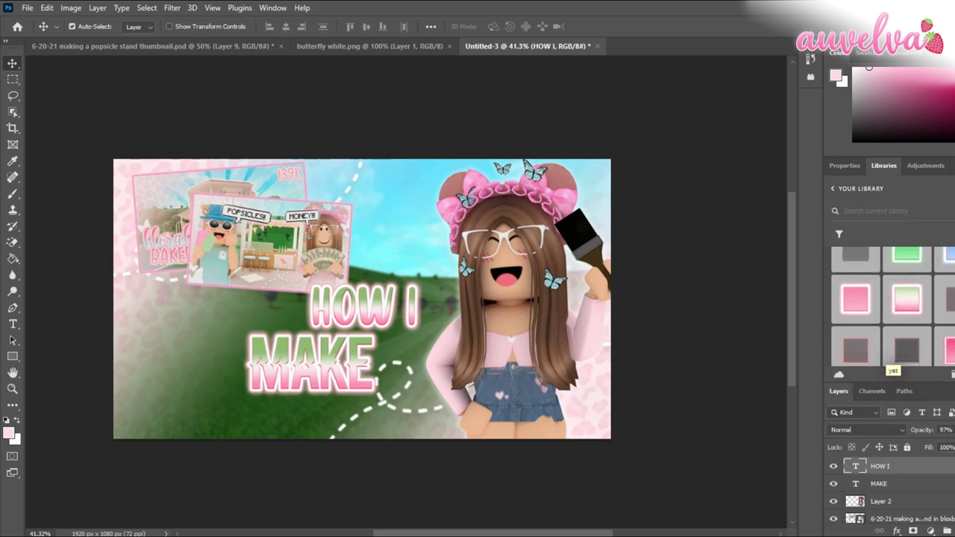
left_click(856, 300)
left_click_drag(364, 307, 210, 320)
Step: Duplicate the MAKE text above the original and apply the saved purple layer style to the copy
left_click_drag(312, 364, 365, 300, "alt")
left_click(833, 189)
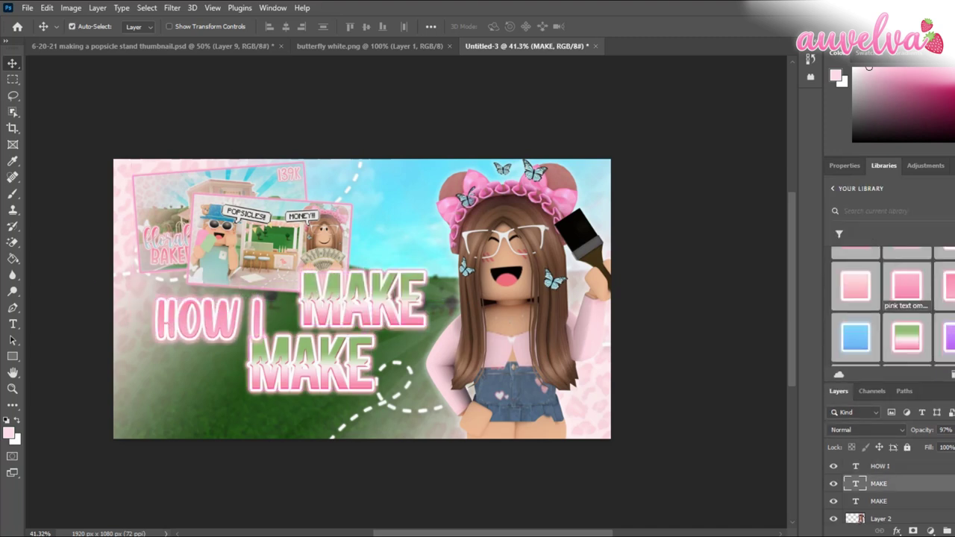
left_click(854, 340)
left_click(833, 189)
left_click(906, 340)
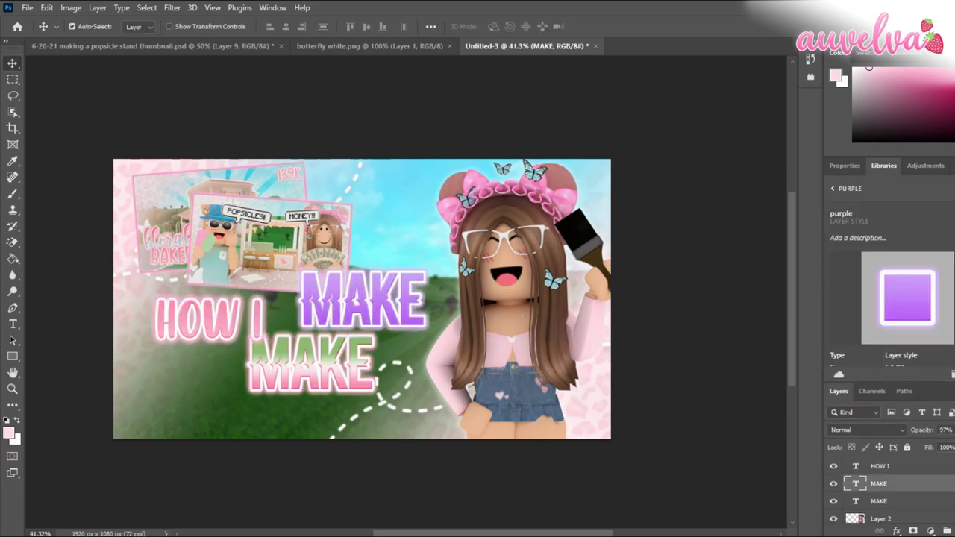
Step: Retype the purple text as MY THUMBNAILS in the Stay and Shine font and move it right beside HOW I
double_click(856, 484)
type("MY THUMBNAILS")
key("ctrl+a")
left_click(181, 27)
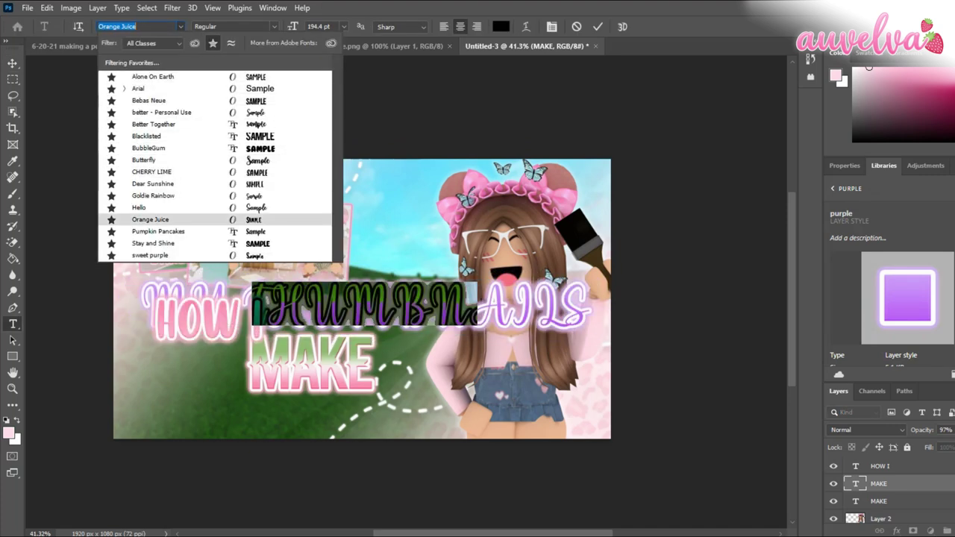
left_click(153, 244)
left_click(13, 64)
left_click_drag(365, 309, 452, 311)
Step: Change the green-and-pink MAKE text to MAKE MY
double_click(856, 502)
type("MAKE M")
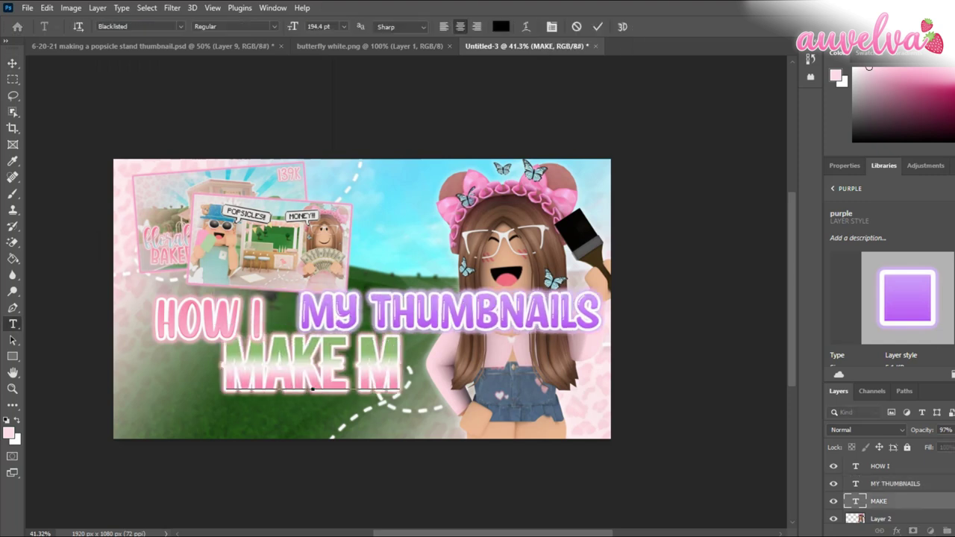
type("Y")
left_click(13, 63)
Step: Remove the word MY from the purple MY THUMBNAILS text, leaving THUMBNAILS
left_click(448, 311)
left_click(12, 324)
left_click(371, 320)
key("BackSpace")
key("BackSpace")
key("BackSpace")
left_click(13, 63)
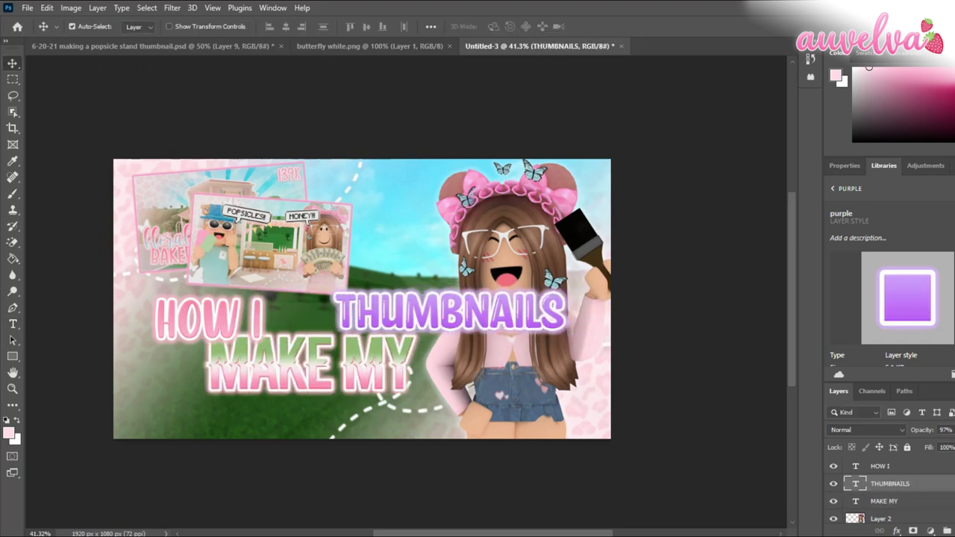
Step: Try a pale pink library style on the THUMBNAILS text and apply the "lighter pink" one
left_click(833, 189)
scroll(881, 306, "down", 3)
scroll(880, 305, "up", 2)
left_click(856, 281)
left_click(833, 189)
scroll(881, 306, "down", 4)
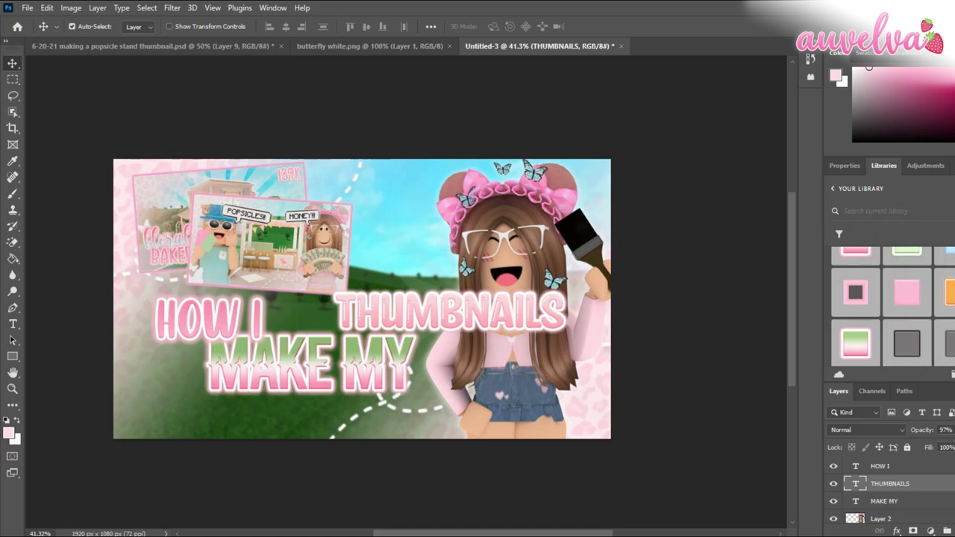
scroll(880, 306, "down", 3)
left_click(856, 320)
Step: Move THUMBNAILS down over the lower edge of MAKE MY, and HOW I up against the bordered thumbnails
left_click_drag(447, 312, 352, 383)
key("ctrl+z")
left_click_drag(212, 322, 200, 298)
key("ctrl+t")
left_click_drag(251, 268, 265, 261)
mouse_move(300, 270)
left_mouse_down()
mouse_move(297, 253)
mouse_move(298, 263)
left_mouse_up()
left_click_drag(203, 291, 192, 288)
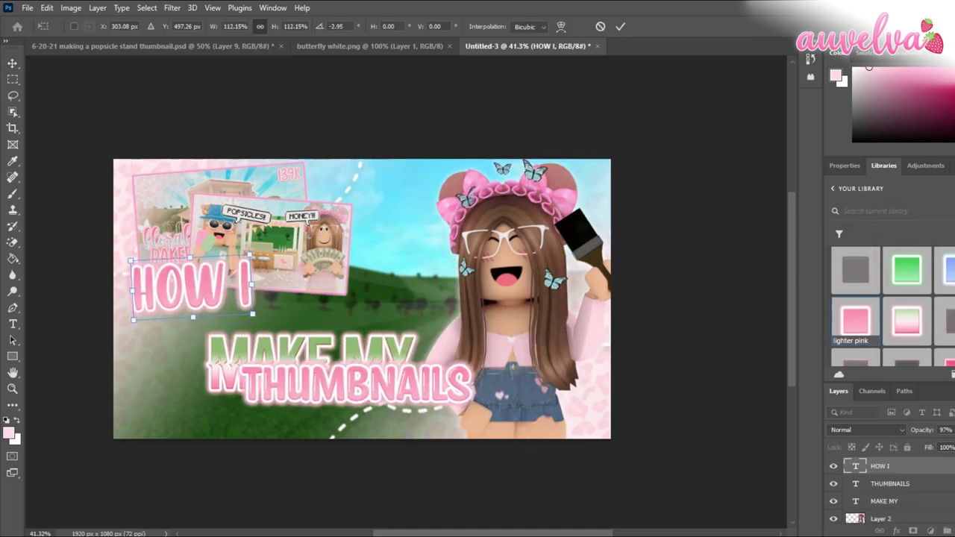
key("Escape")
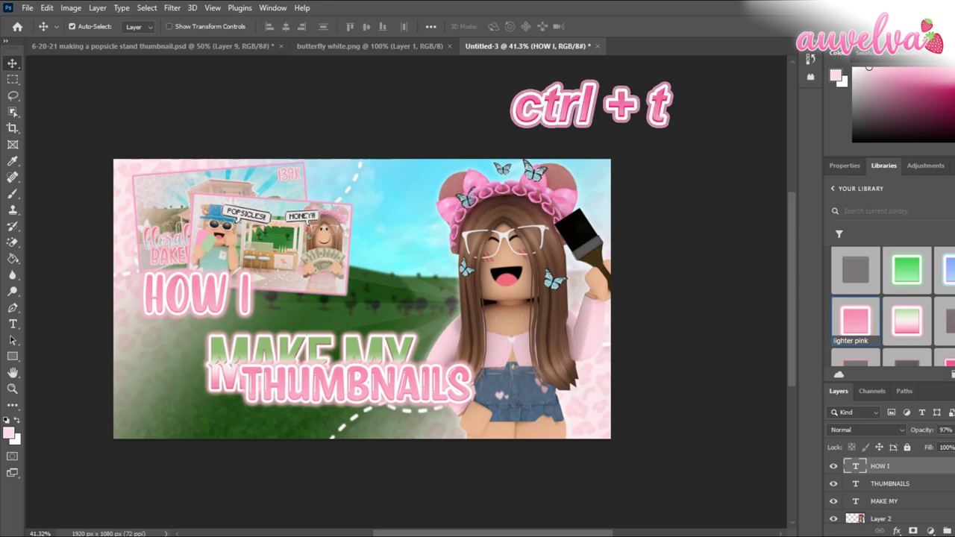
Step: Warp the HOW I text into an Arc with a bend of about 13.9%
key("ctrl+t")
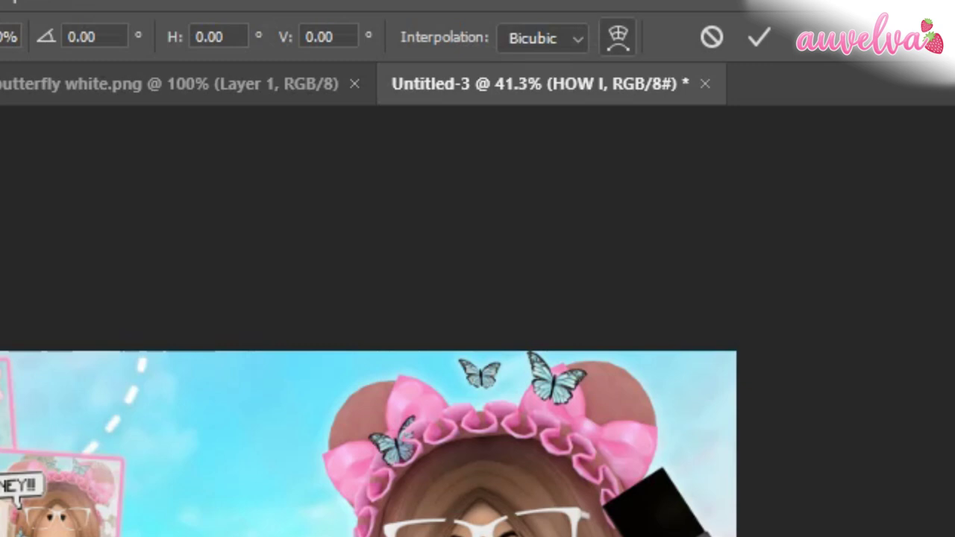
left_click(618, 37)
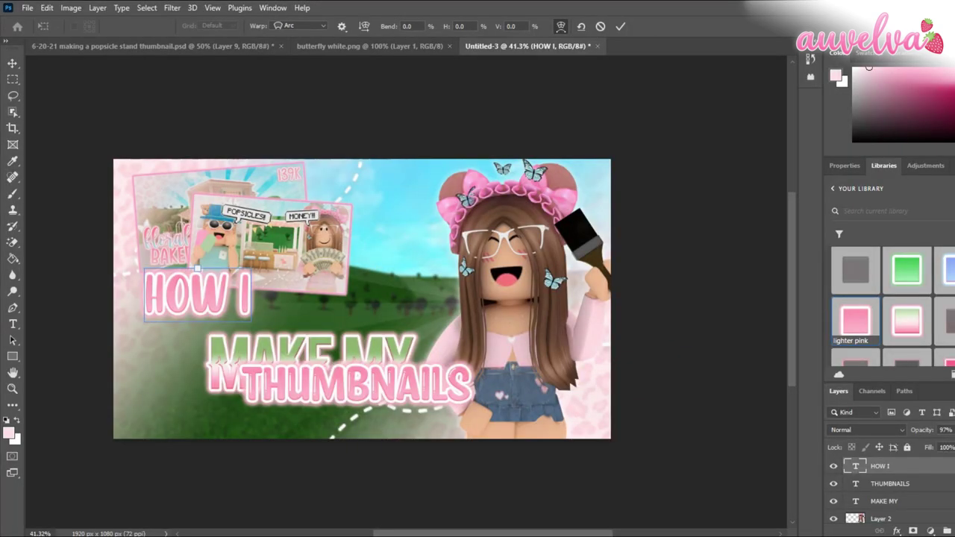
left_click_drag(198, 269, 198, 263)
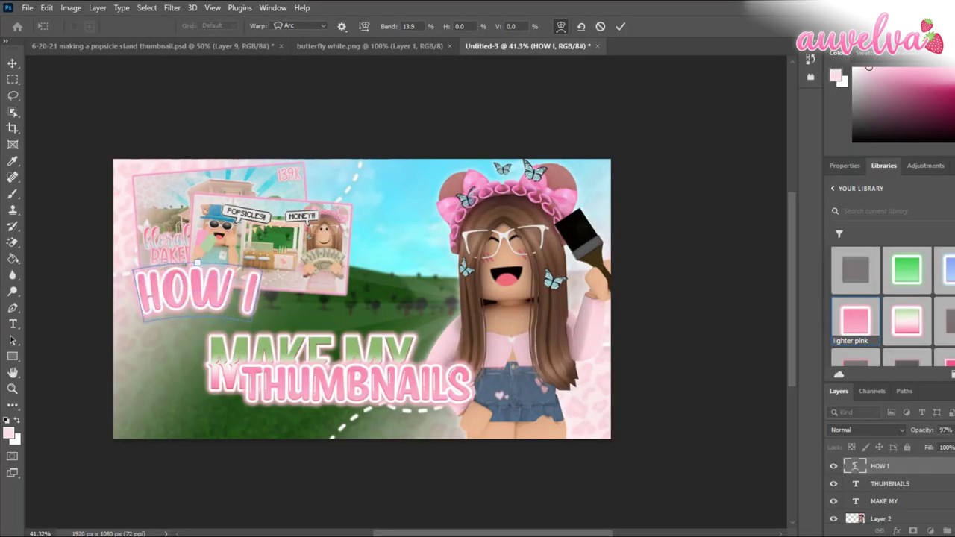
left_click(13, 64)
Step: Enlarge the HOW I text to about 117% and tilt it about -6° over the lower edge of the bordered thumbnails
key("ctrl+t")
left_click_drag(262, 261, 284, 251)
left_click_drag(328, 269, 326, 256)
left_click_drag(257, 308, 255, 314)
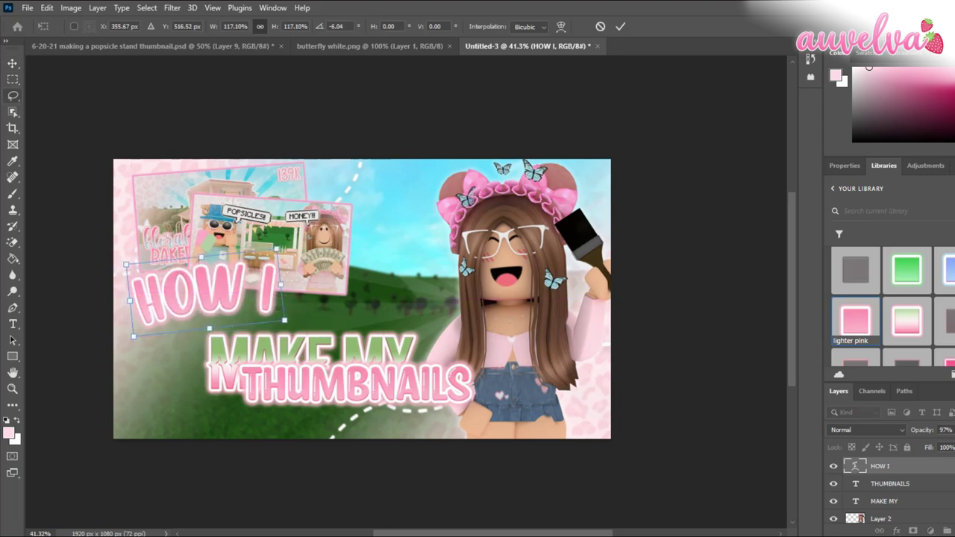
Step: Separate the title lines, placing MAKE MY below HOW I with about a 1° tilt and THUMBNAILS near the canvas's bottom edge
left_click(13, 63)
left_click_drag(367, 351, 403, 297)
left_click_drag(365, 384, 294, 408)
left_click_drag(372, 330, 360, 353)
key("ctrl+t")
left_click_drag(458, 286, 437, 310)
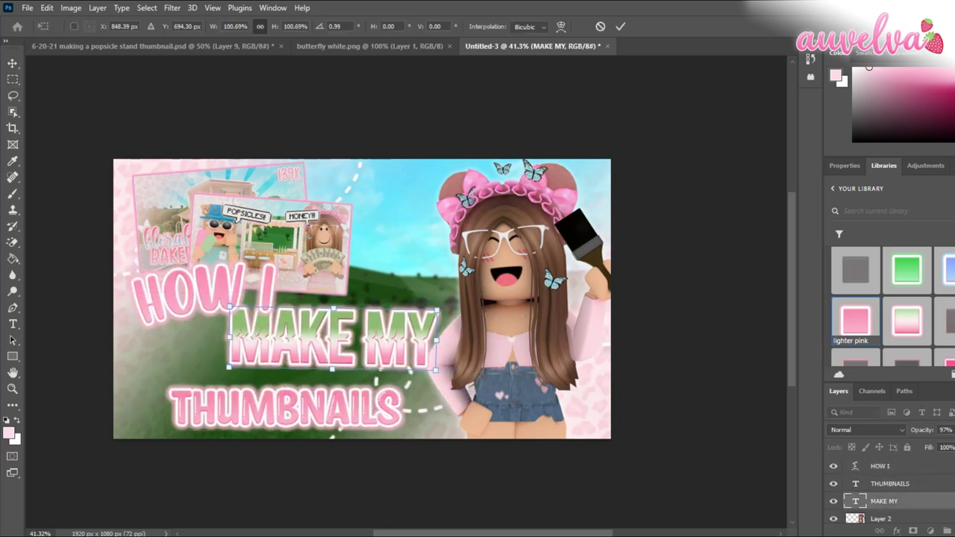
key("Return")
Step: Scale both bordered thumbnails down to about 82.5%, tilt them counterclockwise, and place them in the canvas's upper-left area above HOW I
left_click(271, 238)
left_click(247, 185, "shift")
key("ctrl+t")
left_click_drag(353, 295, 313, 270)
left_click_drag(271, 219, 285, 240)
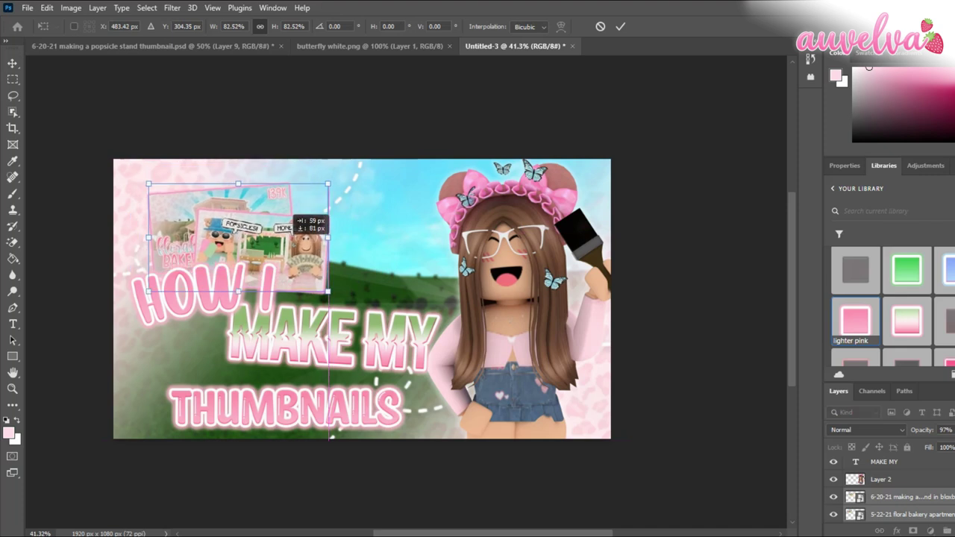
left_click_drag(375, 230, 373, 215)
left_click_drag(302, 250, 285, 238)
key("Return")
Step: Shift HOW I and THUMBNAILS slightly left and MAKE MY right toward the avatar
left_click_drag(254, 290, 246, 284)
left_click_drag(329, 340, 335, 339)
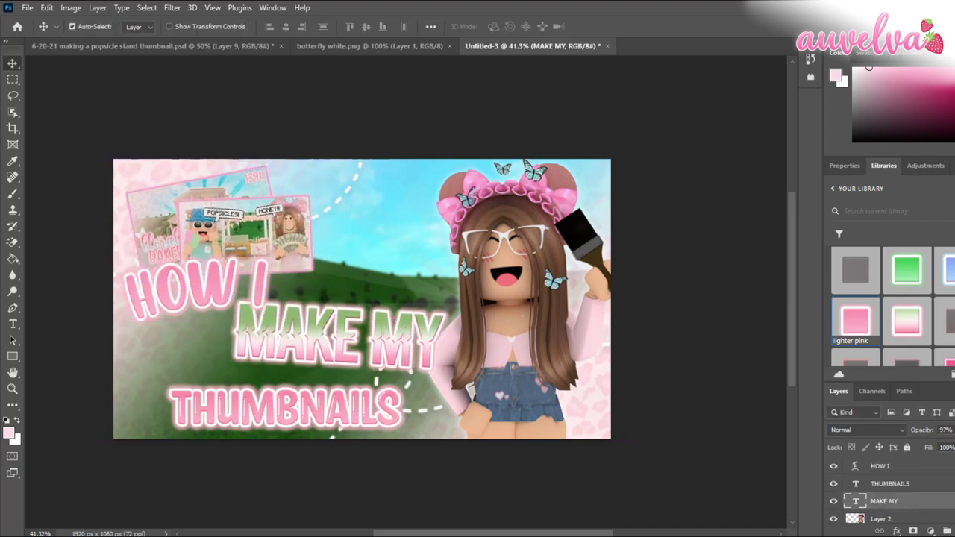
left_click_drag(288, 409, 270, 402)
left_click_drag(365, 336, 370, 323)
Step: Try both bordered thumbnails between MAKE MY and THUMBNAILS
left_click(246, 185)
left_click(242, 241, "shift")
left_click_drag(242, 240, 351, 382)
Step: Move HOW I into the canvas's upper-left corner and enlarge it
left_click_drag(208, 286, 211, 203)
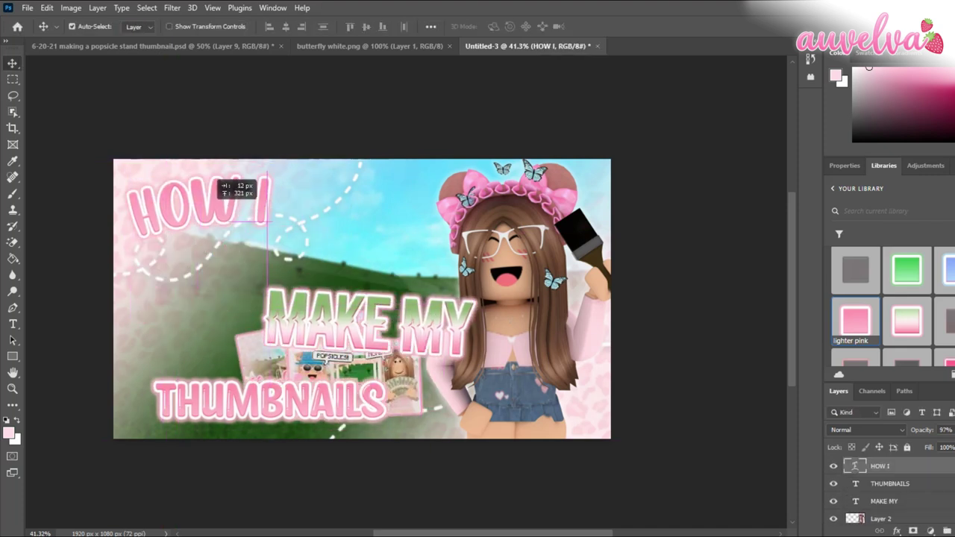
key("ctrl+t")
left_click_drag(283, 248, 308, 259)
left_click_drag(257, 221, 251, 213)
key("Return")
Step: Move MAKE MY up directly beneath HOW I and adjust its size and tilt slightly
left_click(329, 324)
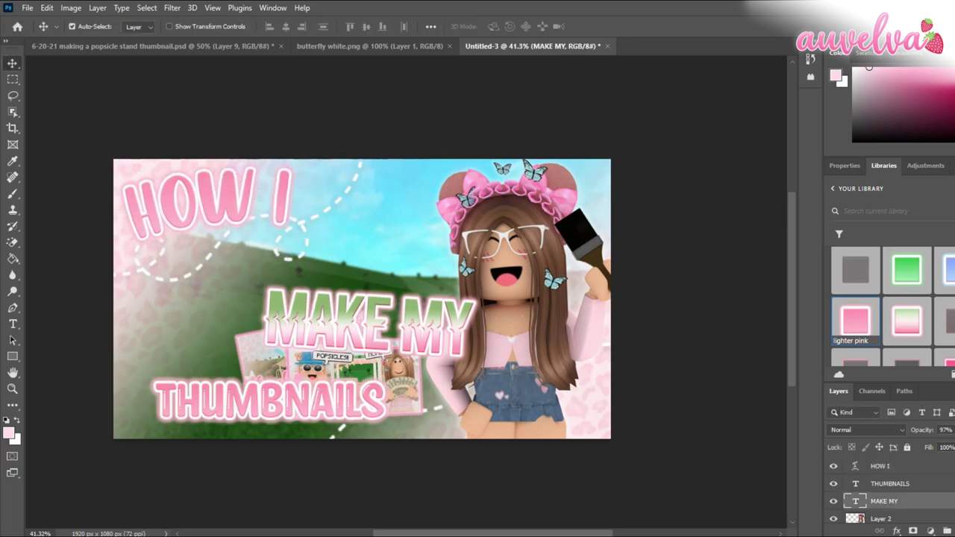
left_click_drag(361, 317, 321, 262)
key("ctrl+t")
left_click_drag(466, 224, 444, 229)
key("Return")
Step: Move both bordered thumbnails down to the canvas's bottom edge beside the avatar
left_click(329, 327)
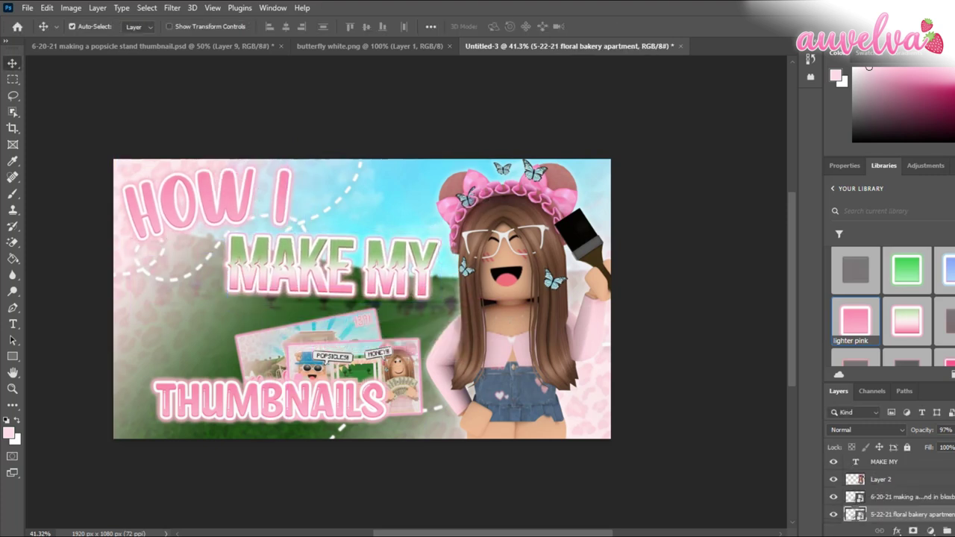
left_click(369, 363, "shift")
left_click_drag(368, 362, 480, 353)
Step: Enlarge the THUMBNAILS text, tilt it slightly clockwise, and position it directly beneath MAKE MY
left_click(371, 408)
key("ctrl+t")
left_click_drag(489, 348, 488, 355)
left_click_drag(422, 407, 393, 348)
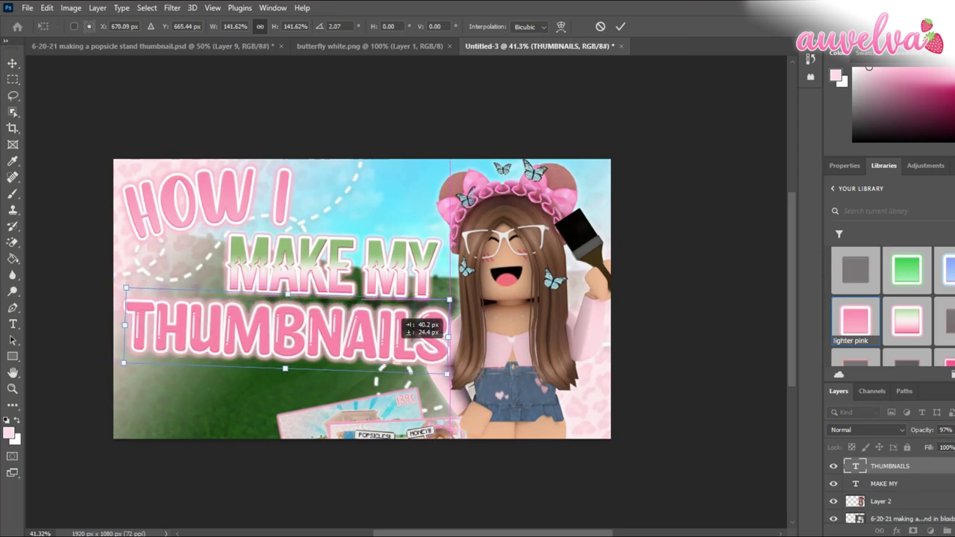
left_click_drag(447, 374, 406, 348)
left_click_drag(439, 307, 445, 299)
left_click_drag(406, 329, 401, 324)
left_click_drag(491, 333, 491, 329)
key("Return")
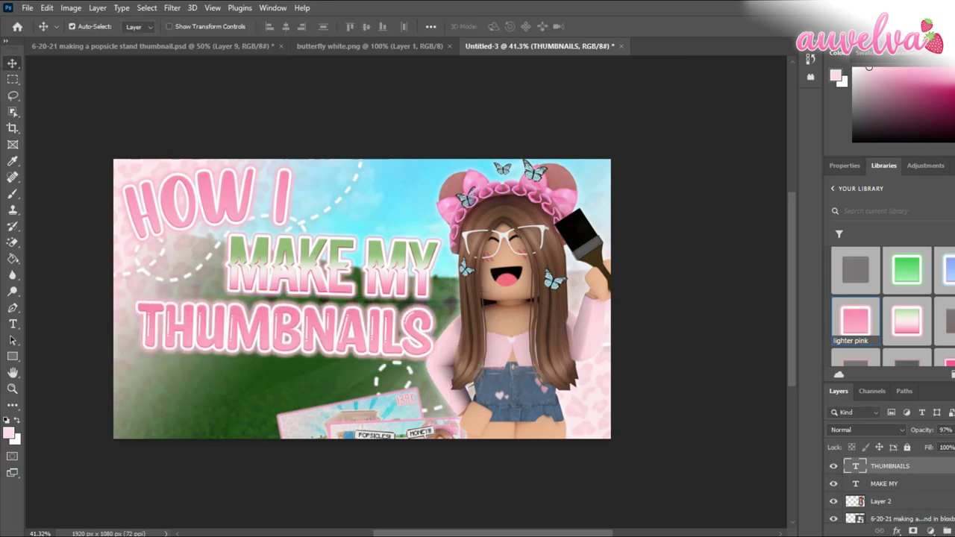
Step: Tilt MAKE MY slightly counterclockwise and shift it left, away from the avatar's hair
left_click(334, 268)
key("ctrl+t")
left_click_drag(491, 250, 490, 243)
key("Return")
left_click_drag(345, 259, 293, 263)
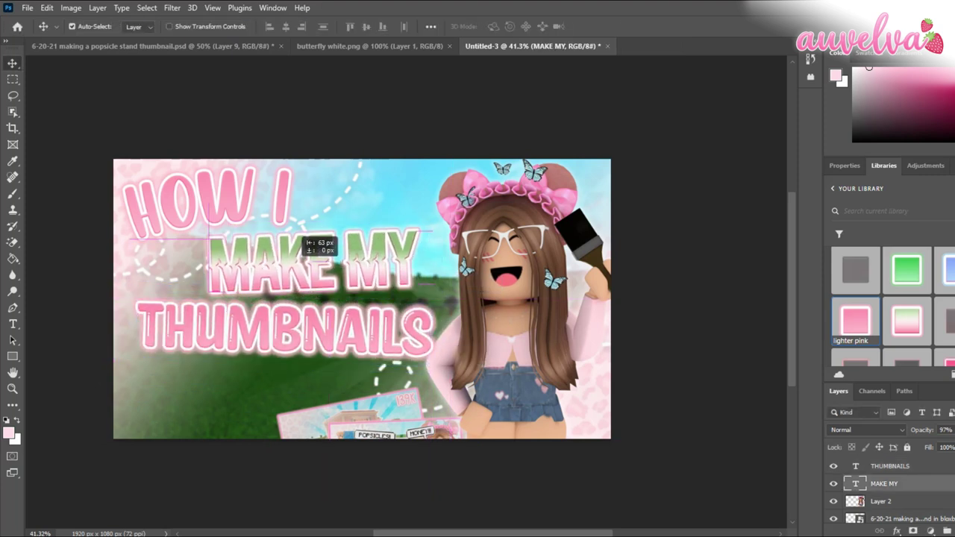
Step: Lower THUMBNAILS slightly and fine-tune its tilt, then nudge MAKE MY up and right
left_click_drag(305, 331, 300, 338)
key("ctrl+t")
left_click_drag(506, 337, 506, 335)
key("Return")
left_click_drag(363, 260, 370, 257)
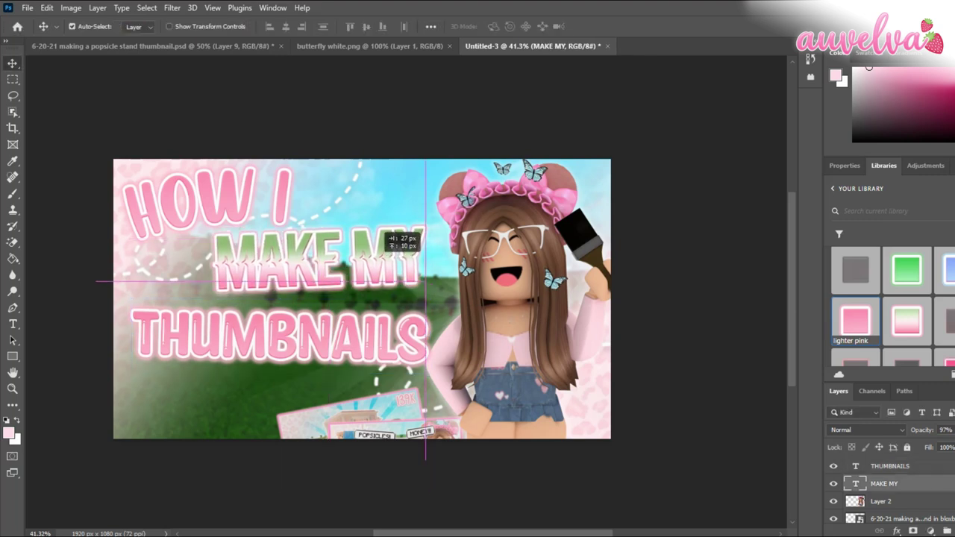
Step: Move both bordered thumbnails up behind HOW I and MAKE MY and rotate them clockwise
left_click(334, 416)
left_click(389, 431, "shift")
left_click_drag(387, 422, 373, 202)
key("ctrl+t")
left_click_drag(538, 198, 539, 235)
mouse_move(334, 214)
left_mouse_down()
mouse_move(336, 230)
mouse_move(329, 223)
left_mouse_up()
key("Return")
Step: Spread the title out, with THUMBNAILS along the canvas bottom, MAKE MY lower and further left, and HOW I slightly lower
left_click_drag(295, 342, 287, 402)
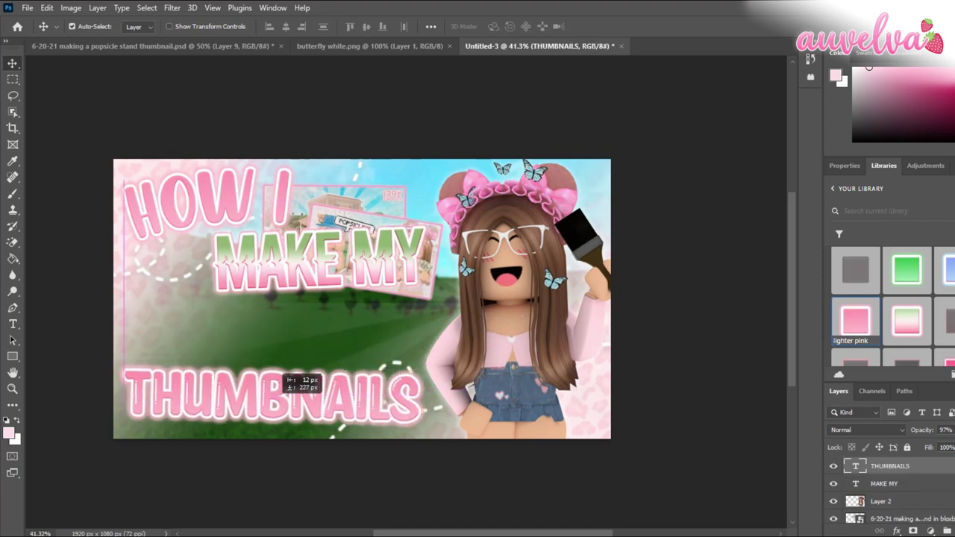
left_click_drag(317, 264, 269, 320)
left_click(300, 238)
left_click(402, 243, "shift")
left_click_drag(402, 243, 411, 237)
left_click_drag(211, 204, 213, 234)
Step: Enlarge both bordered thumbnails, adjust their rotation, and place them behind HOW I, extending toward the avatar
left_click(305, 227)
left_click(394, 236, "shift")
key("ctrl+t")
left_click_drag(513, 232, 513, 220)
mouse_move(390, 226)
left_mouse_down()
mouse_move(393, 232)
mouse_move(383, 230)
mouse_move(404, 203)
mouse_move(385, 241)
left_mouse_up()
left_click_drag(442, 170, 479, 143)
left_click_drag(407, 212, 363, 245)
left_click_drag(519, 173, 521, 181)
left_click_drag(401, 251, 398, 252)
left_click_drag(549, 227, 549, 233)
key("Return")
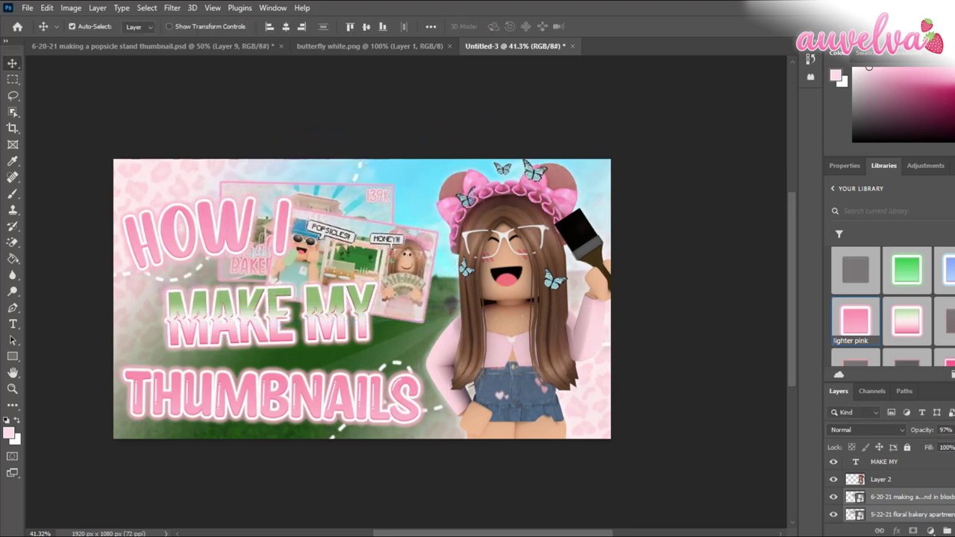
Step: Fine-tune the tilt of the MAKE MY line and nudge THUMBNAILS slightly upward
left_click_drag(298, 316, 300, 318)
key("ctrl+t")
left_click_drag(429, 306, 429, 309)
key("Return")
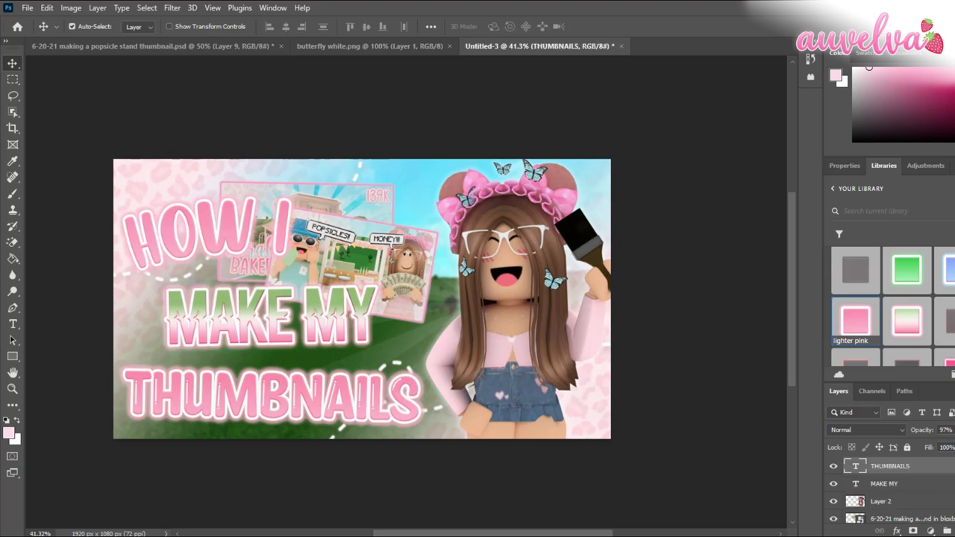
left_click_drag(358, 381, 358, 372)
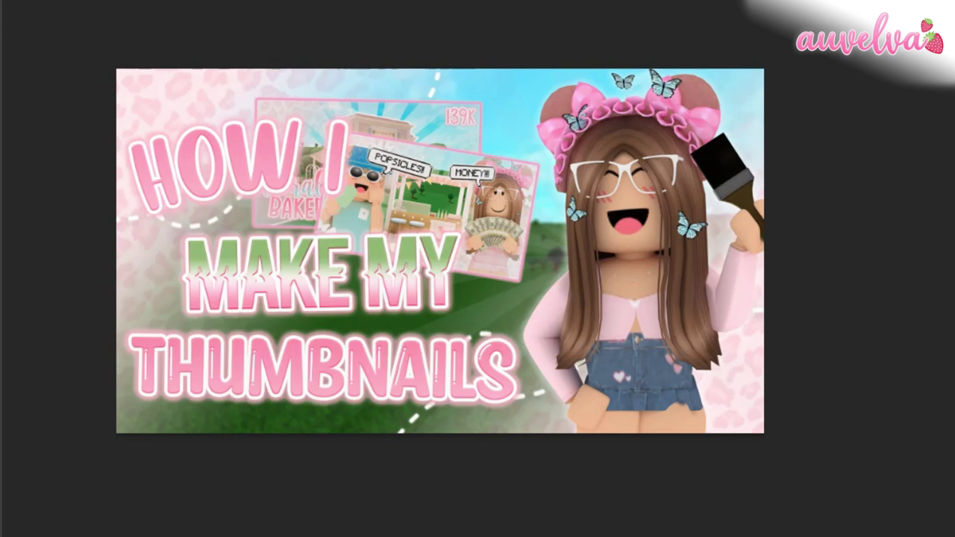
Step: Move the bordered thumbnails toward the canvas's upper-left corner, resize and tilt the floral bakery one, and shift HOW I right
left_click_drag(456, 190, 513, 45)
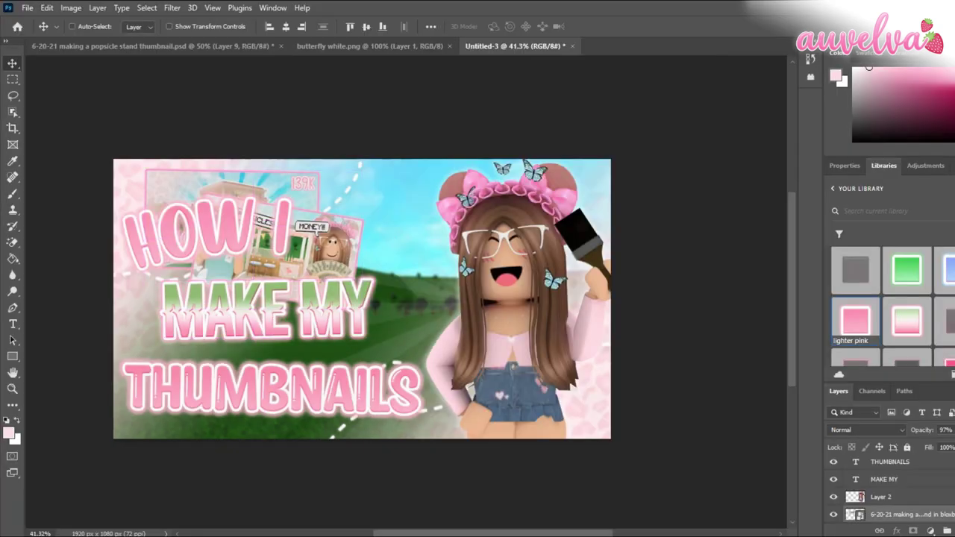
key("ctrl+t")
mouse_move(309, 213)
left_mouse_down()
mouse_move(313, 194)
mouse_move(321, 224)
left_mouse_up()
key("Return")
left_click_drag(224, 228, 358, 235)
Step: Send the popsicle thumbnail behind the floral bakery one and set it in the canvas's upper-left corner at 106.25% and about -10.7°
left_click(144, 222)
key("ctrl+bracketleft")
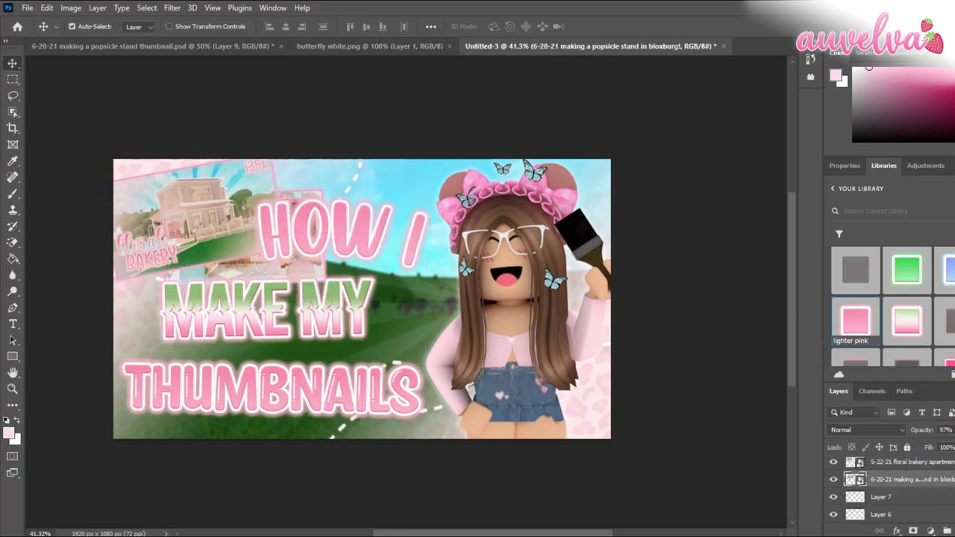
left_click_drag(179, 227, 356, 170)
left_click_drag(231, 239, 177, 202)
key("ctrl+t")
left_click_drag(353, 181, 348, 152)
left_click_drag(194, 184, 199, 196)
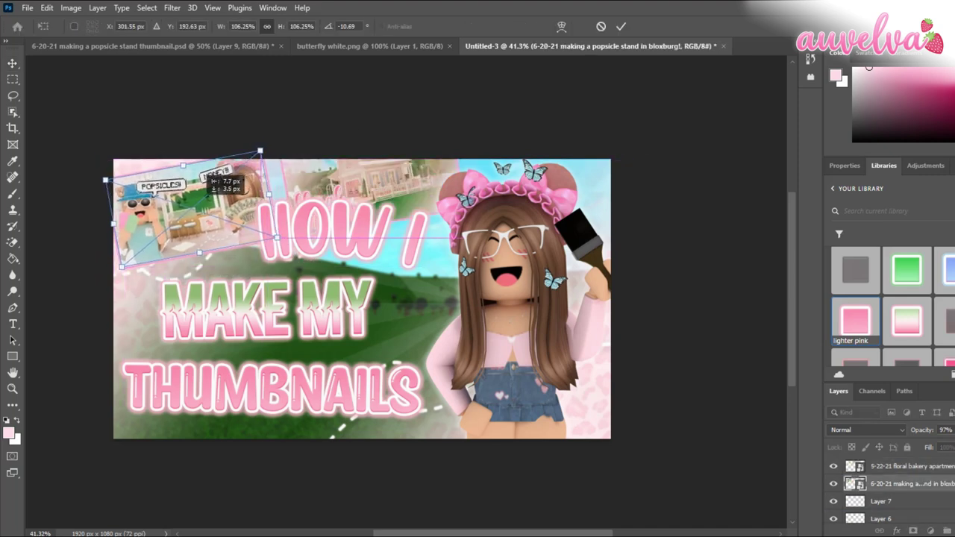
key("Return")
Step: Overlap the floral bakery thumbnail on the popsicle one's lower part and bring HOW I, MAKE MY and THUMBNAILS closer together
left_click(366, 183)
left_click_drag(351, 213, 200, 252)
left_click_drag(415, 238, 421, 239)
left_click_drag(321, 313, 317, 306)
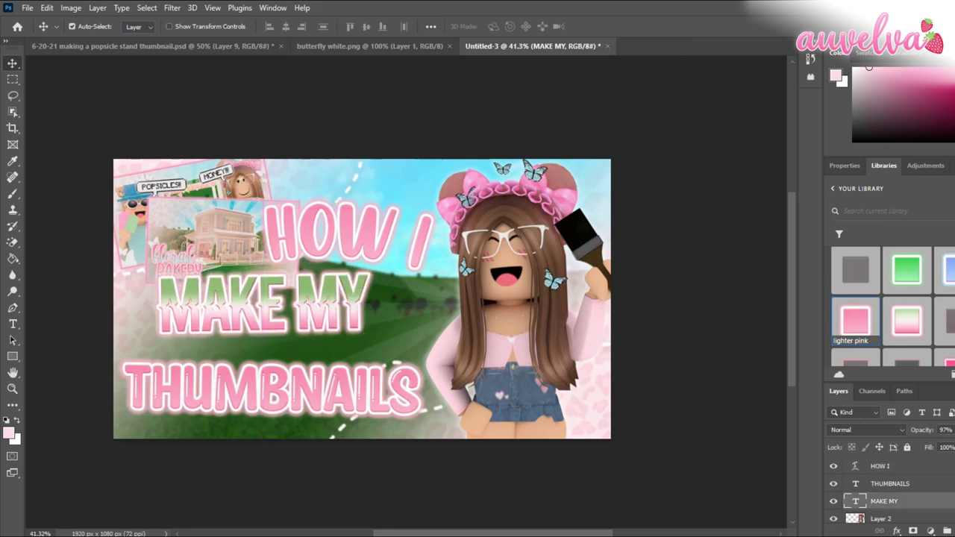
left_click_drag(359, 379, 377, 354)
left_click_drag(359, 234, 358, 221)
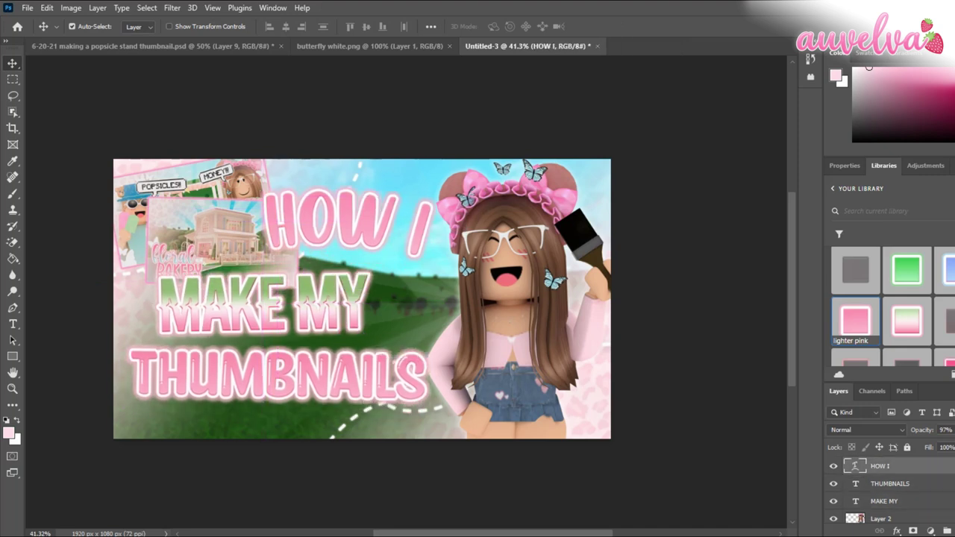
left_click_drag(333, 303, 347, 299)
left_click(399, 319)
key("ctrl+t")
key("Escape")
Step: Enlarge MAKE MY slightly, tilt it counterclockwise, and reposition it beneath the floral bakery thumbnail
left_click(366, 304, "ctrl")
key("ctrl+t")
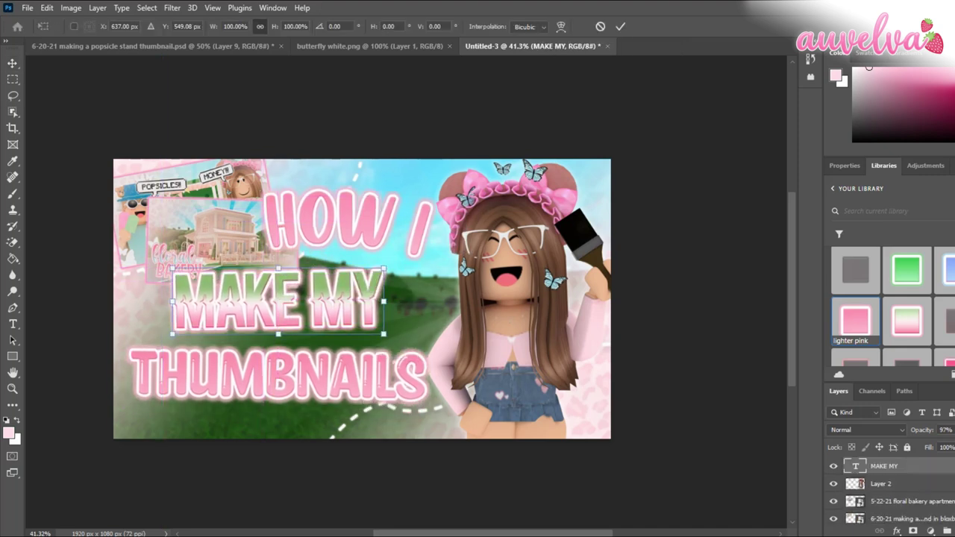
left_click_drag(394, 267, 393, 260)
left_click_drag(385, 266, 399, 261)
left_click_drag(375, 298, 368, 300)
key("Return")
Step: Enlarge THUMBNAILS to about 110%, tilt it slightly clockwise, and position it under MAKE MY beside the avatar
left_click(369, 367, "ctrl")
key("ctrl+t")
left_click_drag(426, 349, 457, 344)
left_click_drag(388, 379, 394, 382)
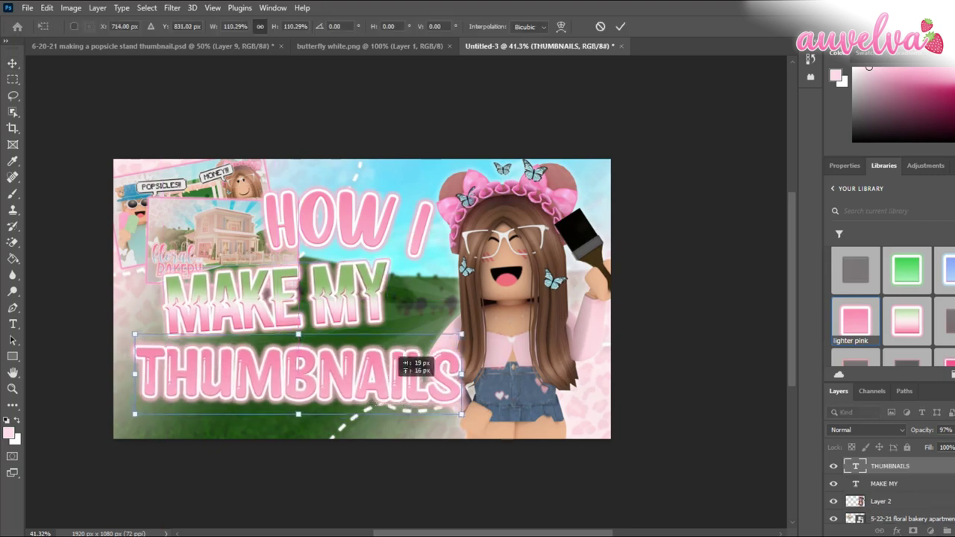
left_click_drag(475, 328, 476, 335)
key("Return")
scroll(473, 328, "down", 5)
scroll(453, 333, "up", 2)
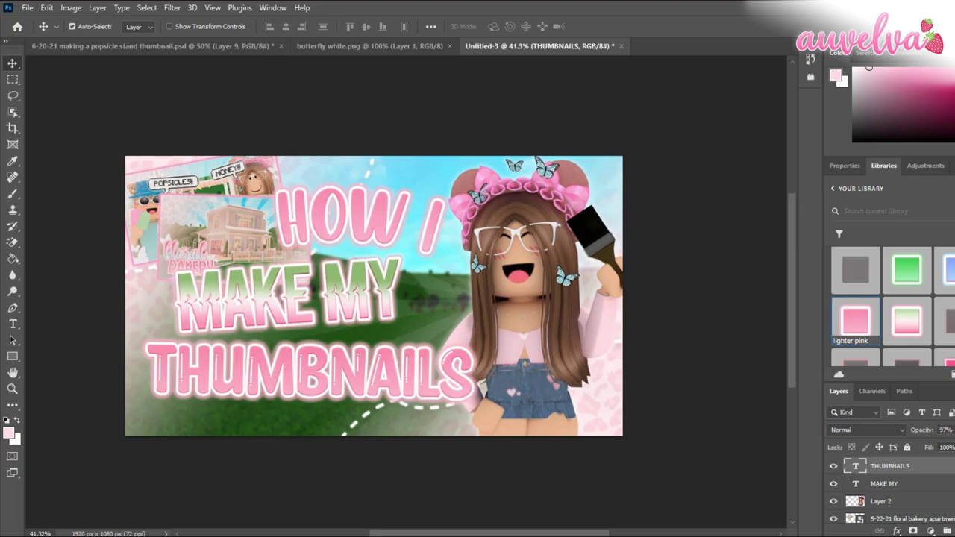
Step: Copy the white butterfly from butterfly white.png into the Untitled-3 document and scale it down behind the title text
key("ctrl+shift+Tab")
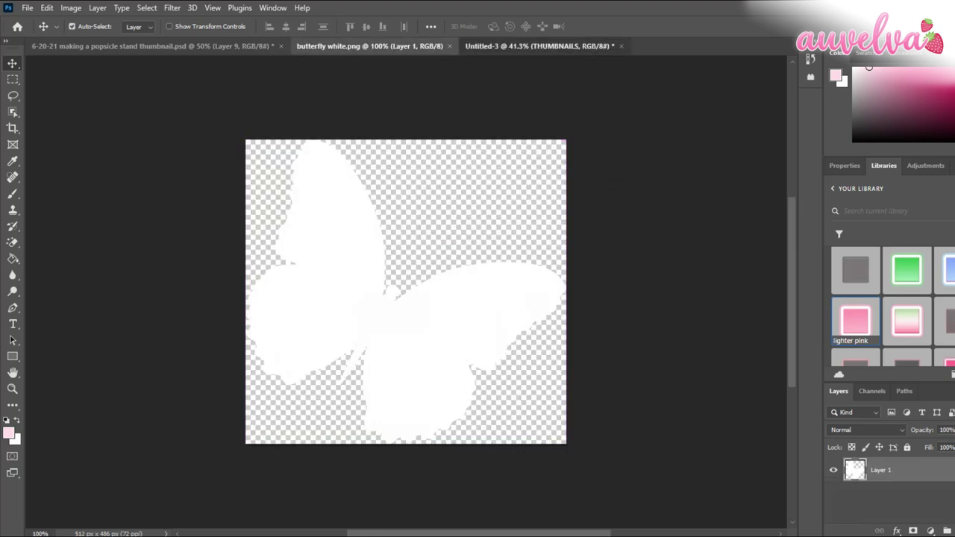
key("ctrl+Tab")
key("ctrl+v")
key("ctrl+t")
left_click_drag(513, 217, 429, 252)
left_click_drag(397, 273, 418, 297)
key("Return")
Step: Apply the "yes" layer style from the library to the white butterfly and duplicate its layer
left_click(833, 188)
double_click(858, 280)
key("ctrl+j")
key("t")
left_click(424, 254)
key("Escape")
key("v")
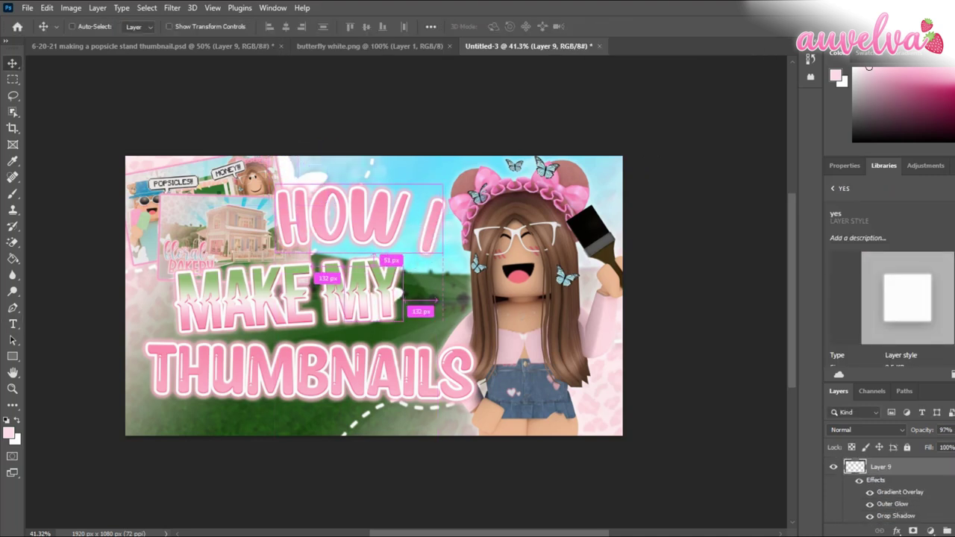
Step: Transform the duplicated butterfly and move it to the canvas's left edge beside THUMBNAILS
key("ctrl+t")
left_click_drag(462, 272, 421, 260)
left_click_drag(429, 309, 137, 407)
key("Return")
Step: Duplicate the left-edge butterfly, scale the copy to 88.49%, rotate it -14.38°, and place it just above the original
key("ctrl+j")
key("ctrl+t")
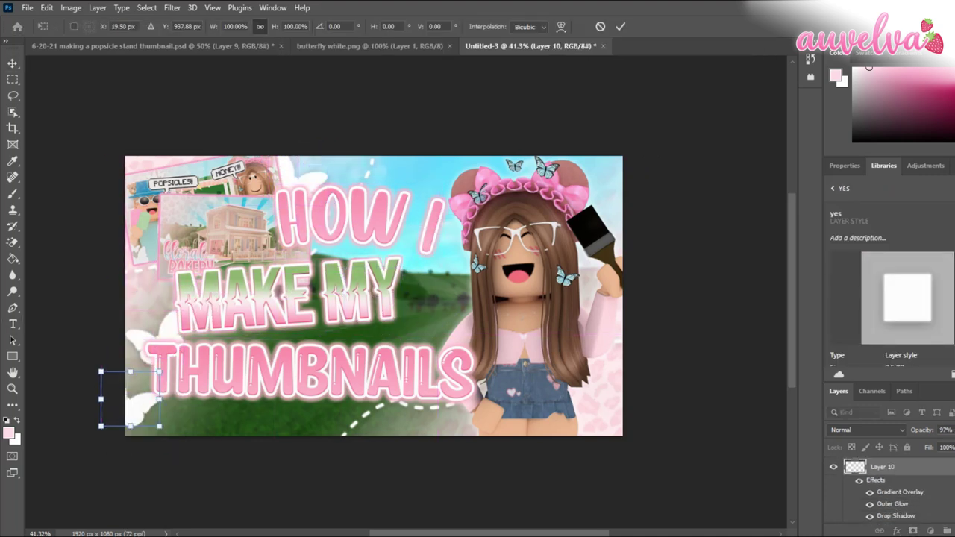
key("Return")
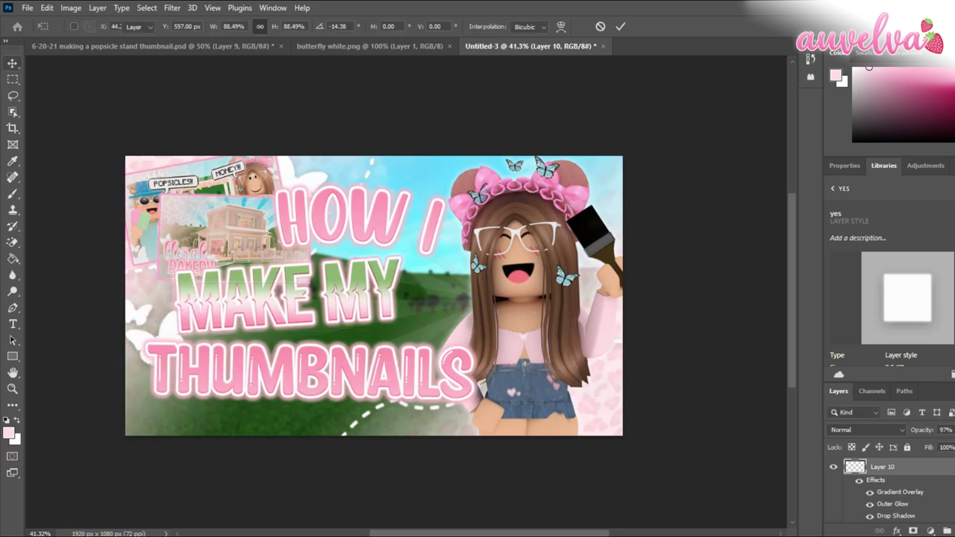
Step: Add more white butterfly decoration, enlarged and rotated, in the canvas's lower-right corner beside the avatar's skirt
left_click_drag(589, 216, 606, 178)
left_click_drag(668, 179, 645, 123)
left_click_drag(606, 179, 600, 420)
key("Return")
mouse_move(896, 467)
left_mouse_down()
mouse_move(895, 501)
mouse_move(896, 461)
left_mouse_up()
key("ctrl+t")
left_click_drag(616, 406, 608, 431)
key("Return")
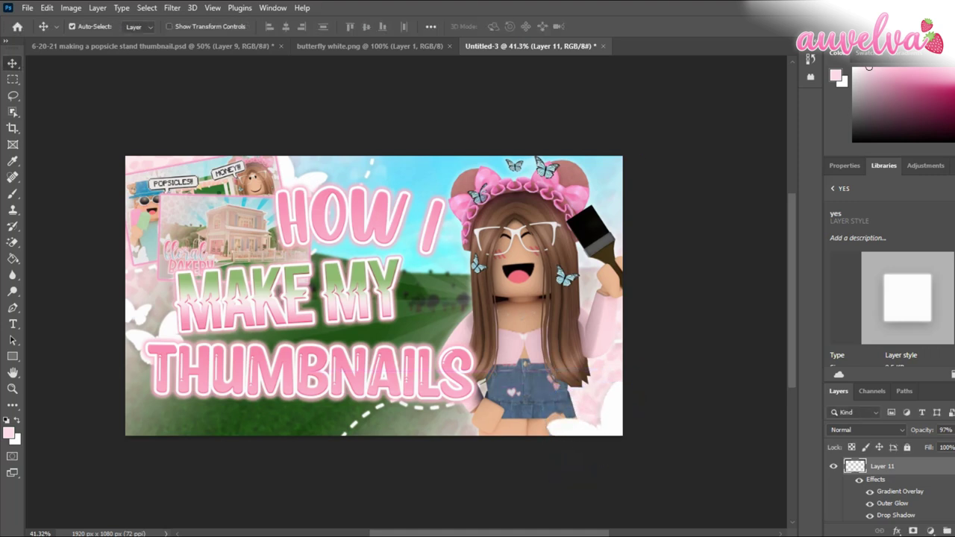
Step: Paste another white butterfly, scale it down and place it beside the avatar's skirt near the lower-right corner
key("ctrl+v")
key("ctrl+t")
left_click_drag(404, 267, 383, 285)
left_click_drag(365, 303, 585, 398)
left_click_drag(629, 403, 584, 384)
key("Return")
Step: Paste another white butterfly, scale it to about 81% and place it between MAKE MY and the avatar
key("ctrl+v")
key("ctrl+t")
left_click_drag(403, 268, 392, 278)
left_click_drag(370, 294, 429, 305)
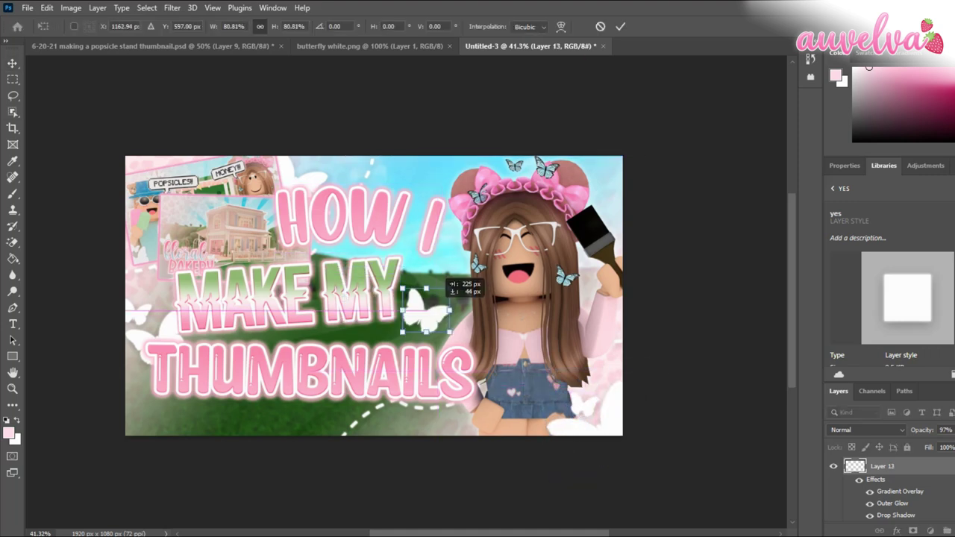
left_click_drag(433, 271, 454, 321)
key("Return")
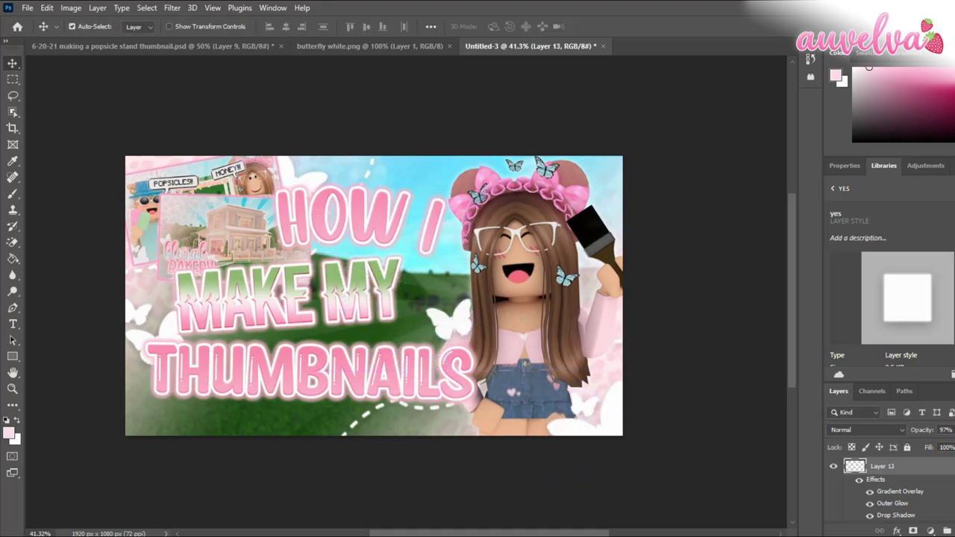
Step: Shrink the butterfly between MAKE MY and the avatar to about 65% and rotate it slightly counterclockwise, just above THUMBNAILS
scroll(895, 489, "down", 6)
left_click_drag(888, 520, 888, 466)
key("ctrl+t")
left_click_drag(510, 296, 503, 275)
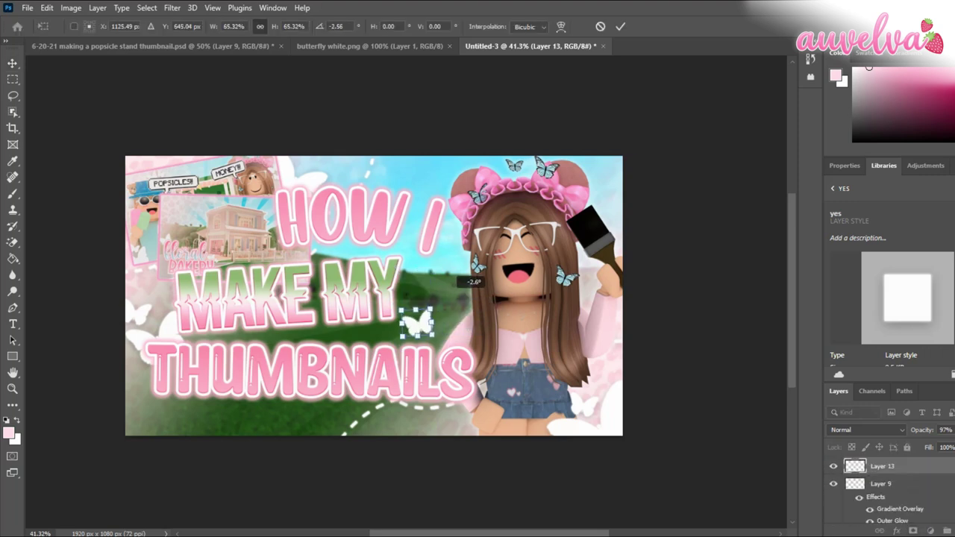
key("Return")
Step: Add two more white butterflies, a rotated one beside MY and a rotated one in the canvas's lower-left corner
key("ctrl+v")
key("ctrl+t")
left_click_drag(378, 295, 450, 289)
left_click_drag(482, 257, 477, 243)
left_click_drag(468, 248, 161, 419)
key("Return")
key("ctrl+alt+t")
mouse_move(210, 401)
left_mouse_down()
mouse_move(202, 366)
mouse_move(204, 383)
left_mouse_up()
key("Return")
left_click_drag(168, 348, 167, 341)
left_click_drag(165, 341, 164, 339)
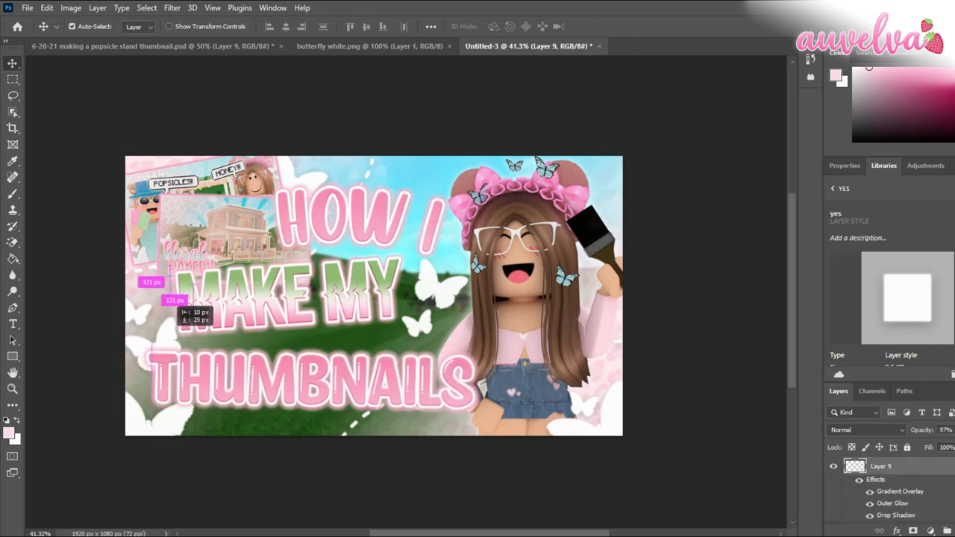
key("ctrl+z")
Step: Stretch the THUMBNAILS title text vertically so it stands slightly taller
key("ctrl+t")
left_click_drag(311, 344, 311, 331)
left_click_drag(311, 424, 312, 425)
key("Return")
Step: Stretch the MAKE MY text downward to about 112% height with a slight horizontal skew
left_click(299, 318)
key("ctrl+t")
left_click_drag(290, 343, 291, 350)
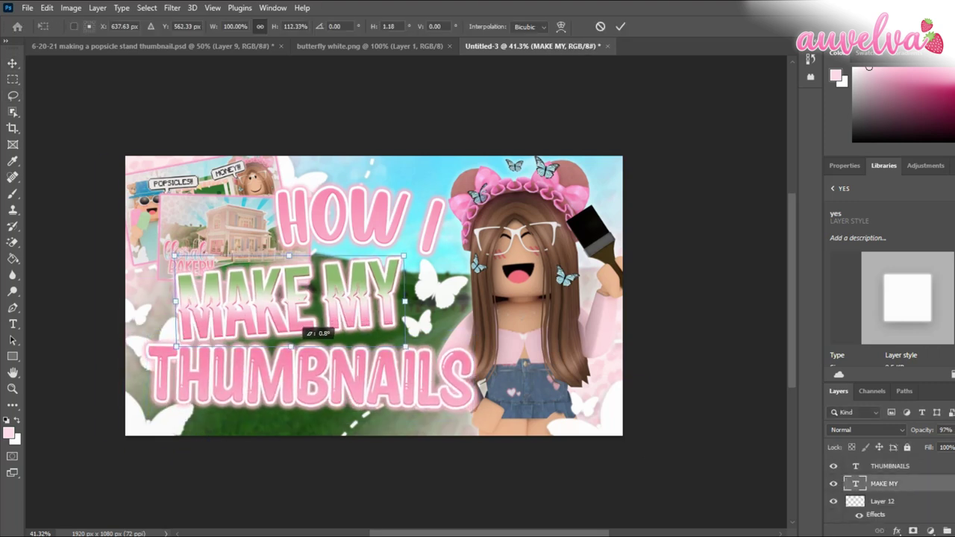
key("Return")
Step: Reduce the HOW I text to about 97% height from its upper edge
left_click(351, 220)
key("ctrl+t")
left_click_drag(359, 173, 359, 175)
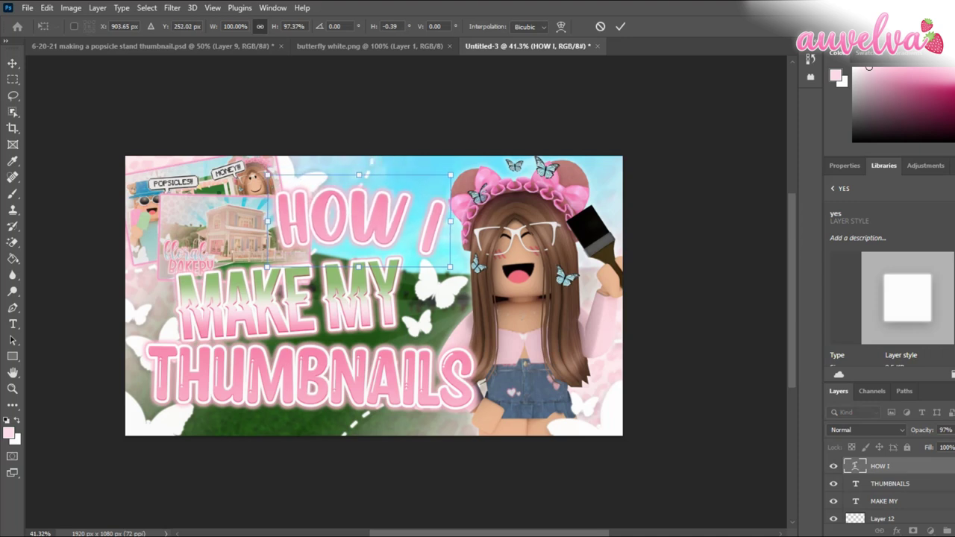
key("Return")
Step: Shorten the MAKE MY text slightly from its lower edge to open space above THUMBNAILS
left_click(295, 309)
key("ctrl+t")
left_click_drag(290, 350, 290, 343)
key("Return")
Step: Reduce THUMBNAILS to about 95% height with a horizontal skew of about 2.9° and nudge it slightly right
left_click(303, 374)
key("ctrl+t")
left_click_drag(310, 422, 315, 416)
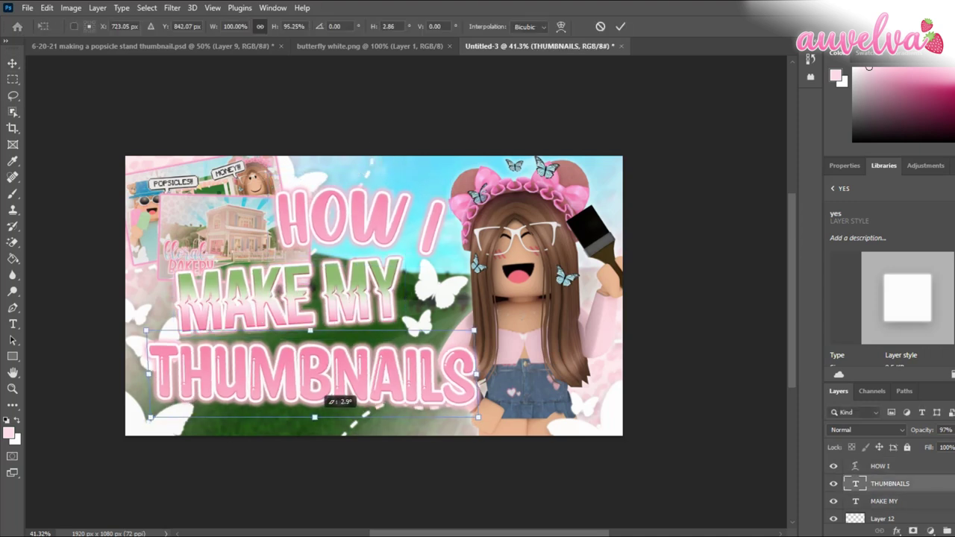
key("Return")
left_click_drag(271, 389, 274, 389)
Step: Apply the "avatar border - thumbnails" layer style from the library to the avatar layer
left_click(522, 314)
left_click(833, 189)
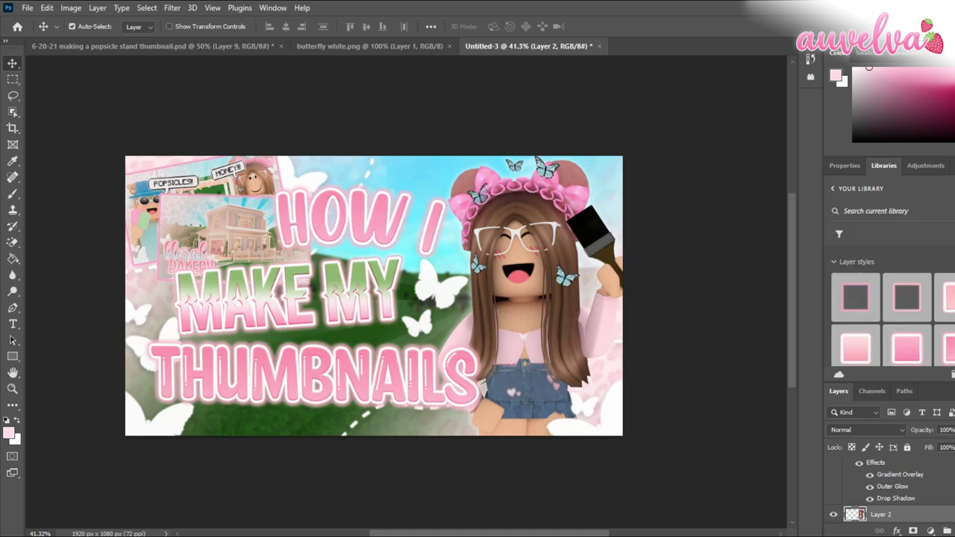
scroll(888, 306, "down", 1)
left_click(906, 275)
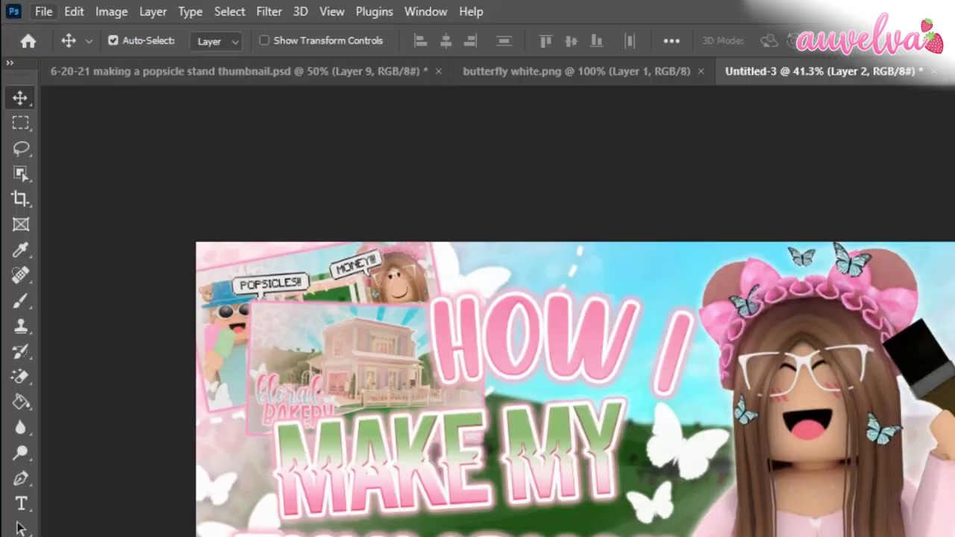
Step: Quick-export the finished thumbnail as a PNG into the chosen destination folder
left_click(27, 8)
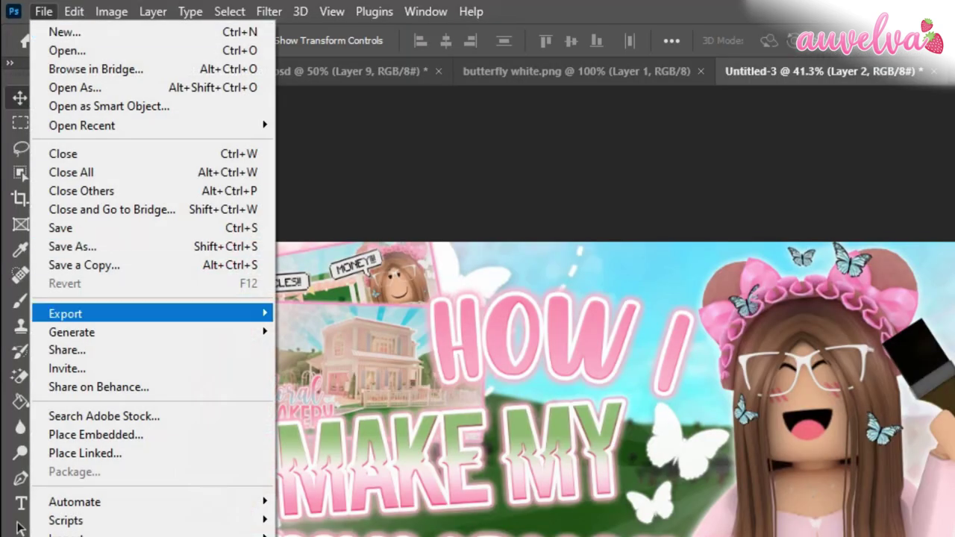
mouse_move(149, 314)
key("Up")
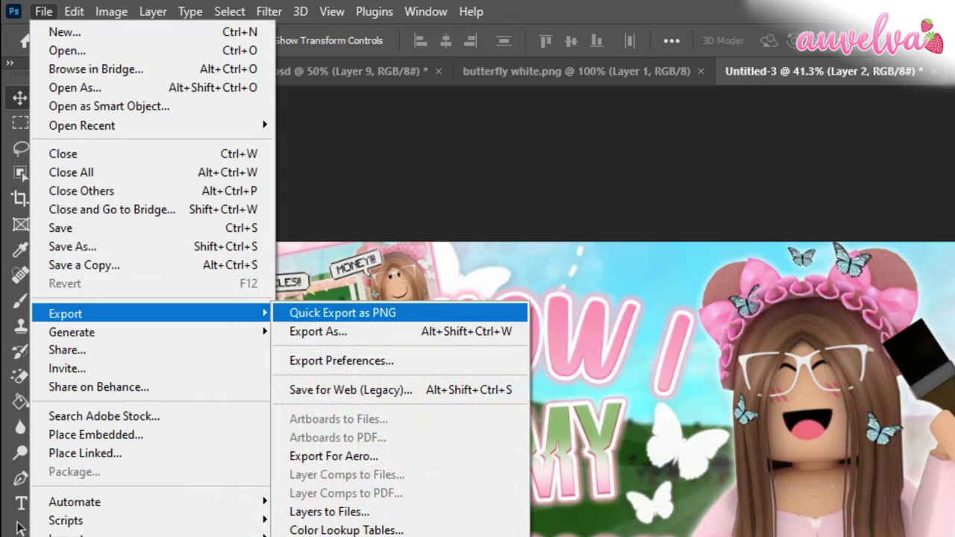
key("Return")
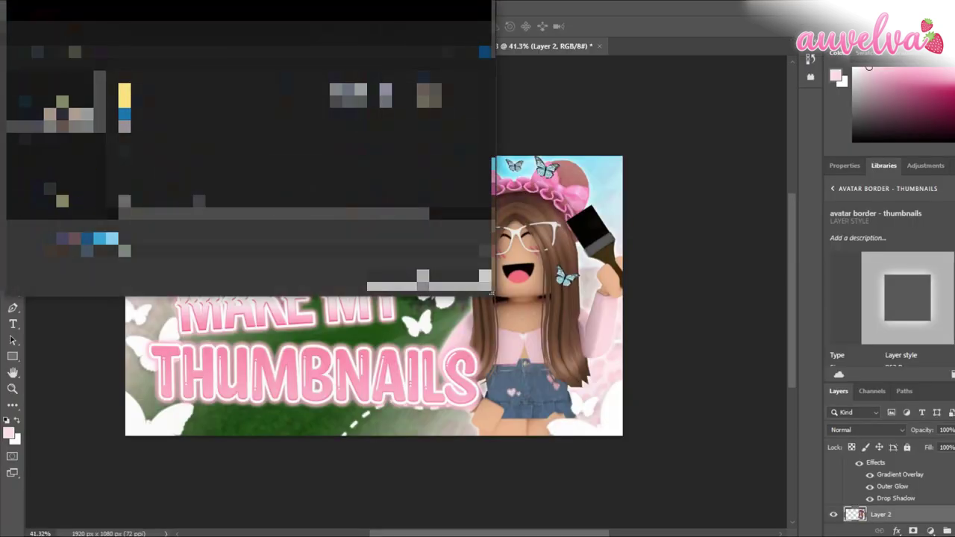
left_click(56, 102)
double_click(172, 88)
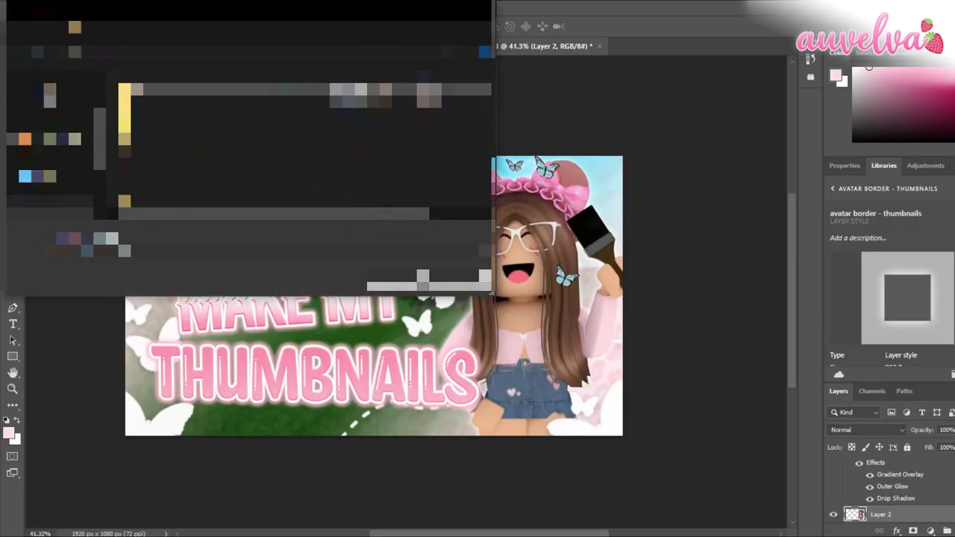
double_click(172, 140)
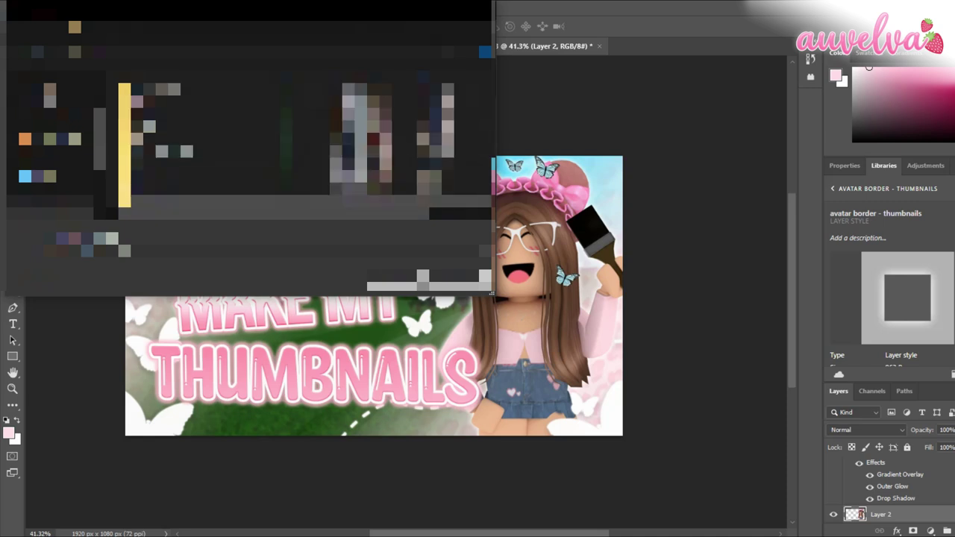
left_click(396, 282)
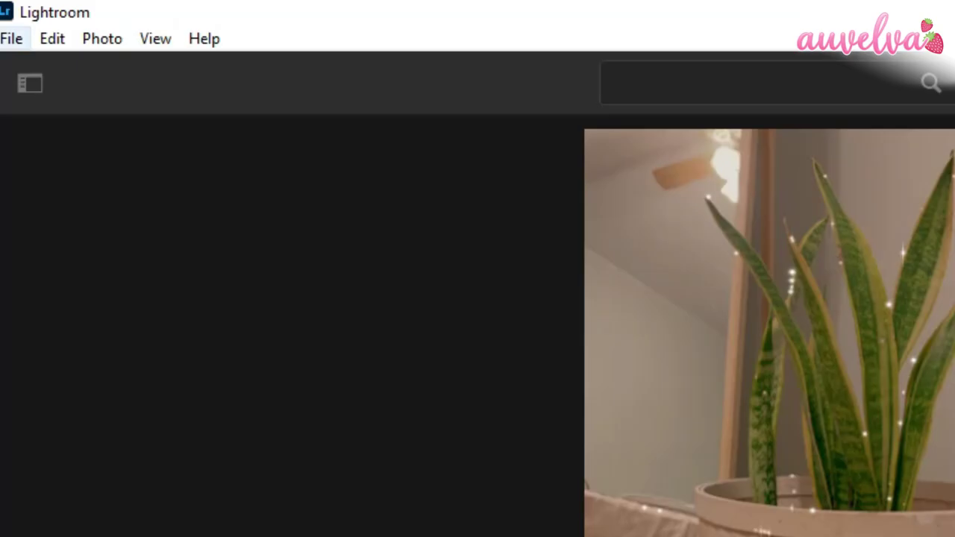
Step: Switch to Lightroom and import the exported thumbnail PNG as a new photo
left_click(11, 38)
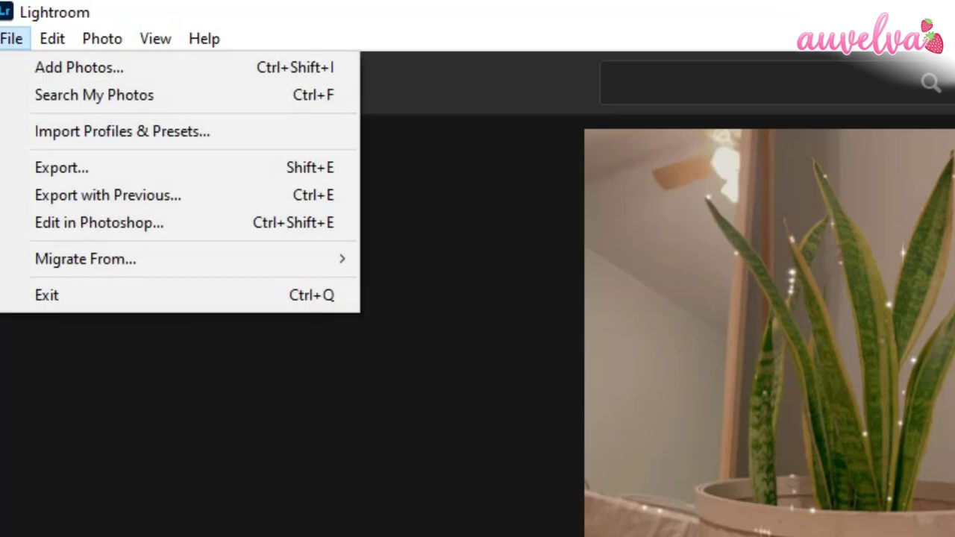
left_click(79, 66)
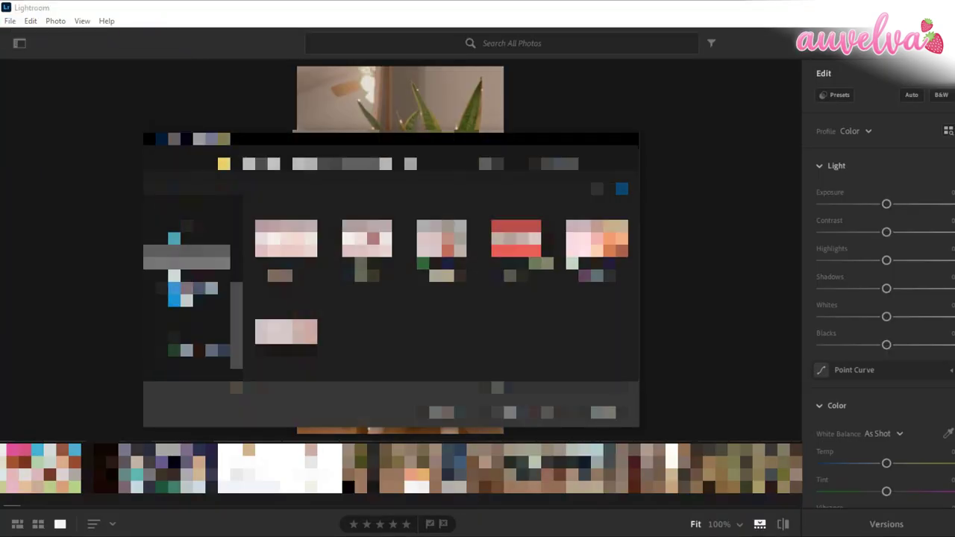
left_click(186, 257)
double_click(336, 236)
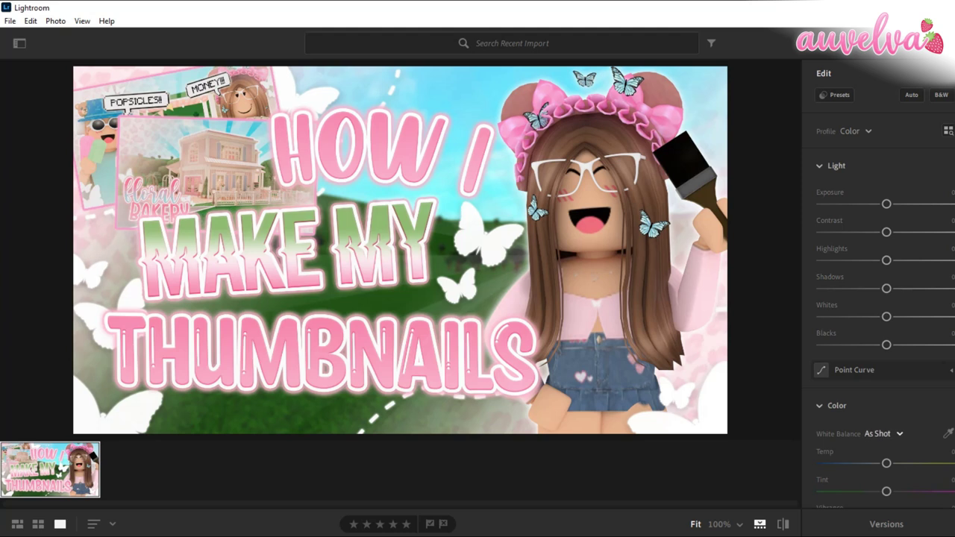
Step: Apply an editing preset to the imported thumbnail, set Highlights to +10 and lower Exposure slightly
key("ctrl+z")
left_click(834, 95)
scroll(701, 336, "down", 2)
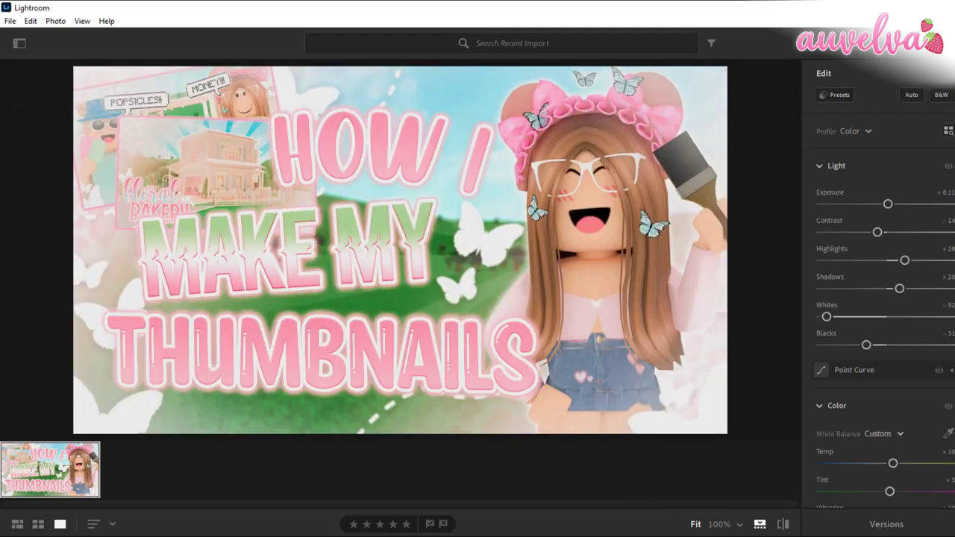
left_click_drag(904, 259, 892, 260)
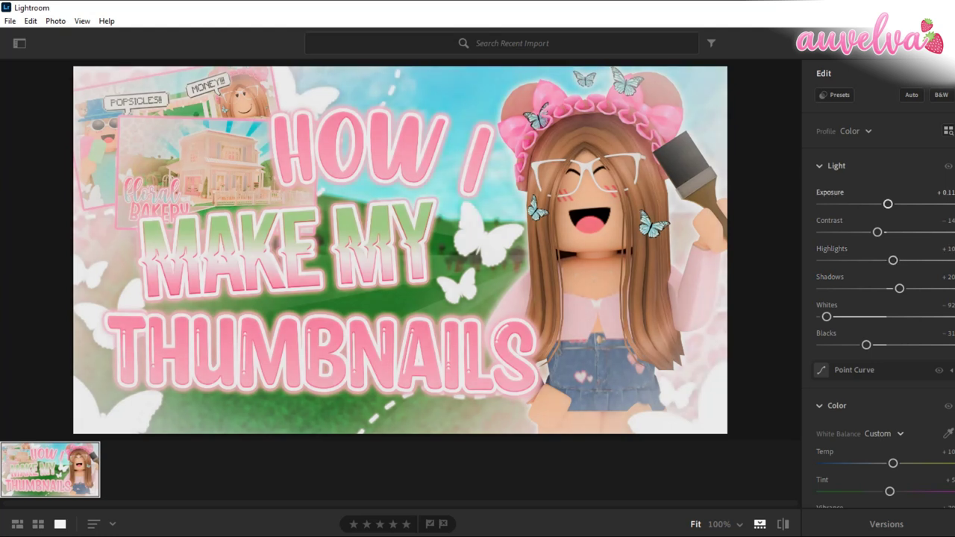
left_click_drag(888, 203, 886, 204)
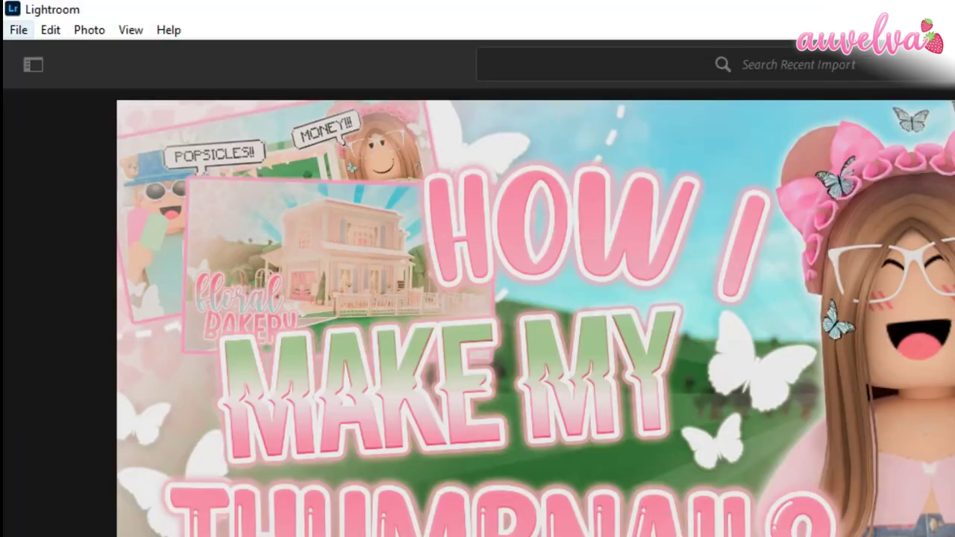
Step: Export the edited thumbnail as a JPG with Small dimensions and 90% quality
left_click(9, 21)
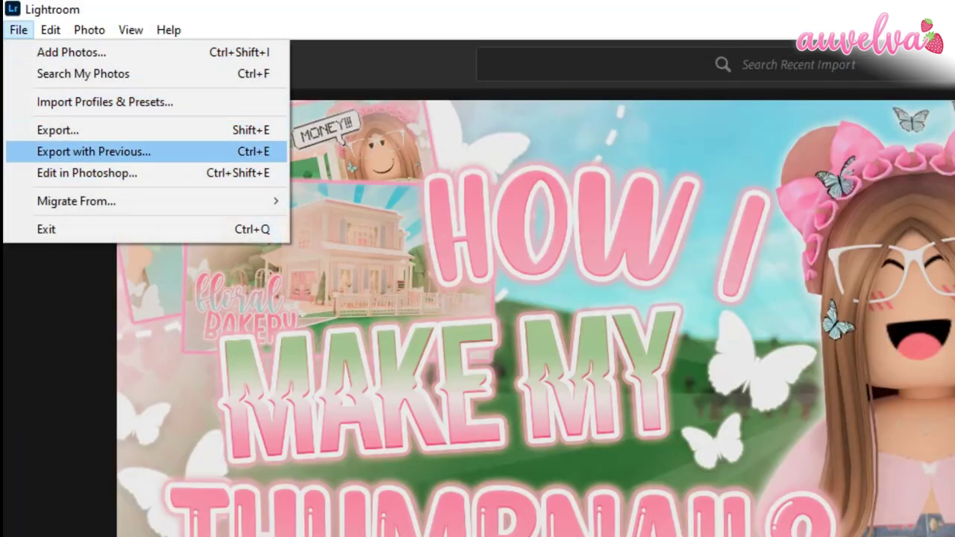
left_click(58, 130)
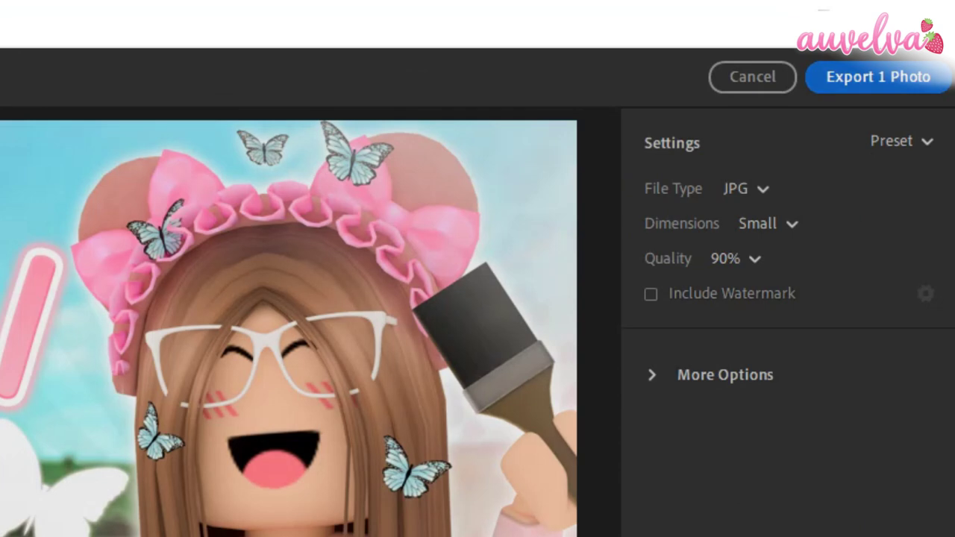
left_click(879, 77)
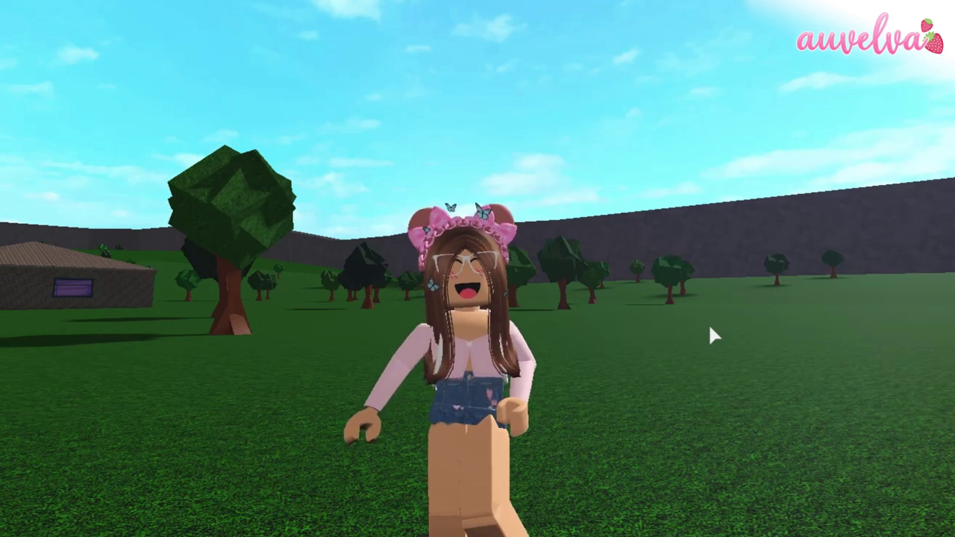
right_click(722, 414)
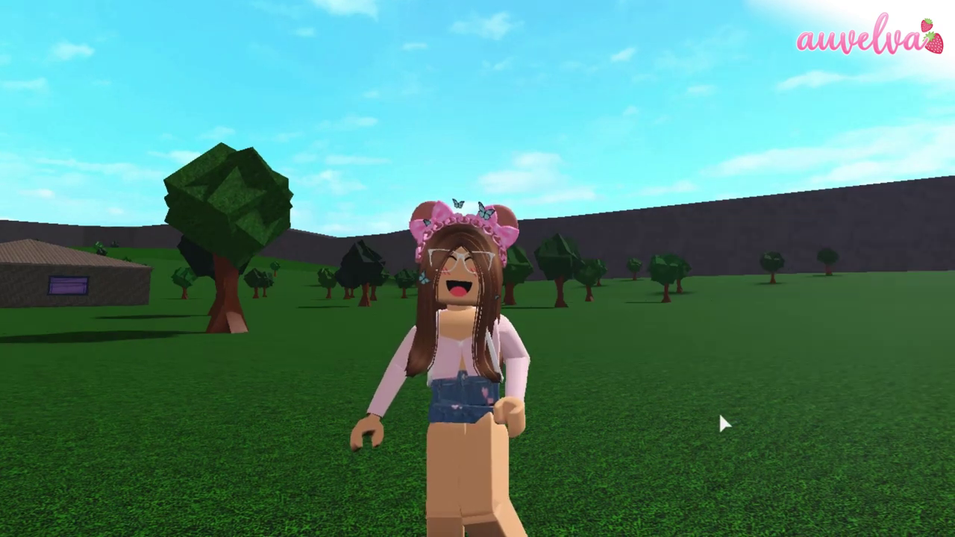